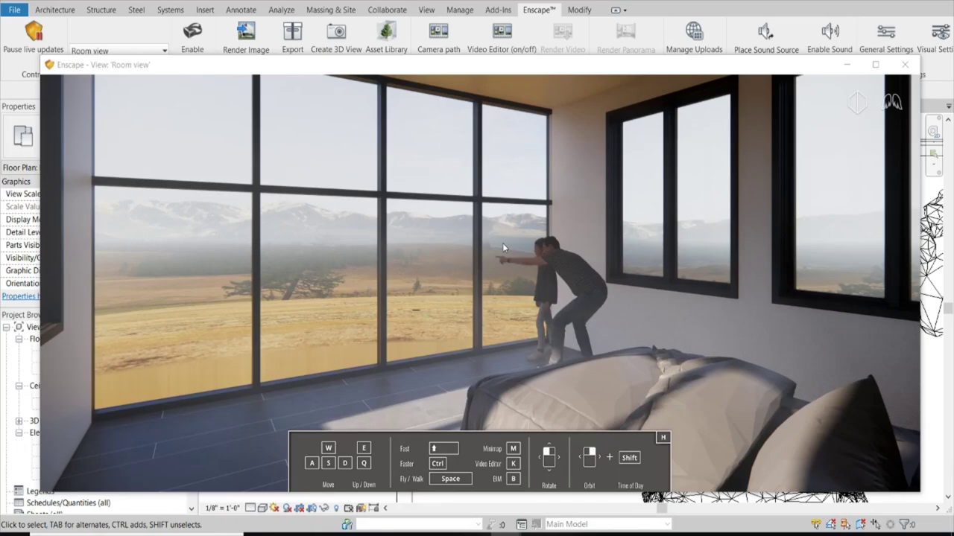
- Sweep the Enscape render from evening to sunrise, lowering the camera exposure slightly along the way
mouse_move(502, 243)
right_mouse_down("shift")
mouse_move(566, 243)
mouse_move(208, 258)
mouse_move(313, 262)
right_mouse_up("shift")
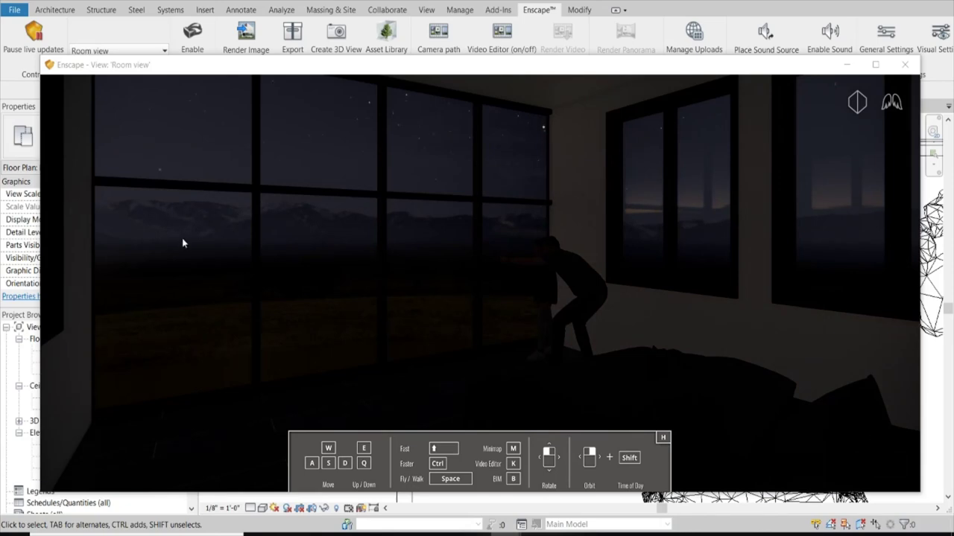
left_click(934, 37)
left_click(328, 61)
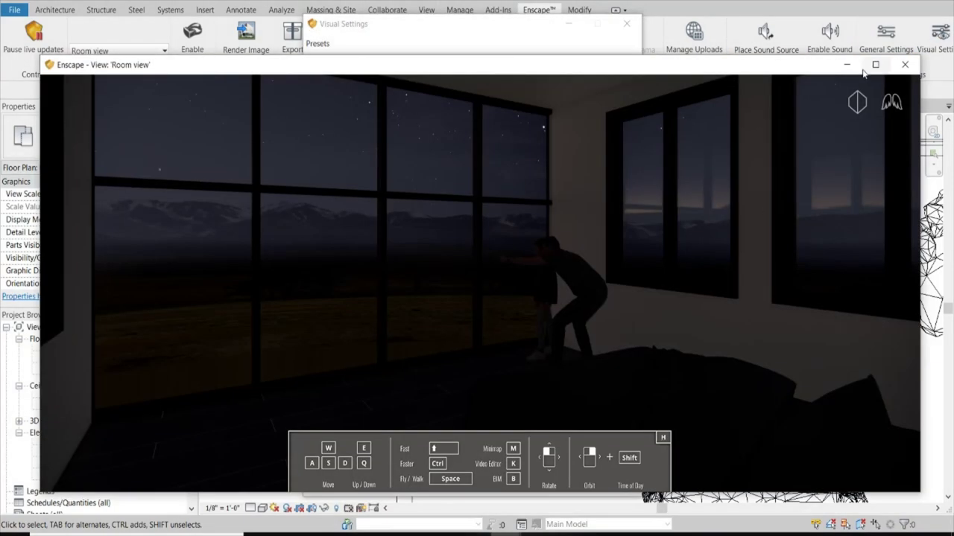
left_click(551, 181)
left_click(626, 24)
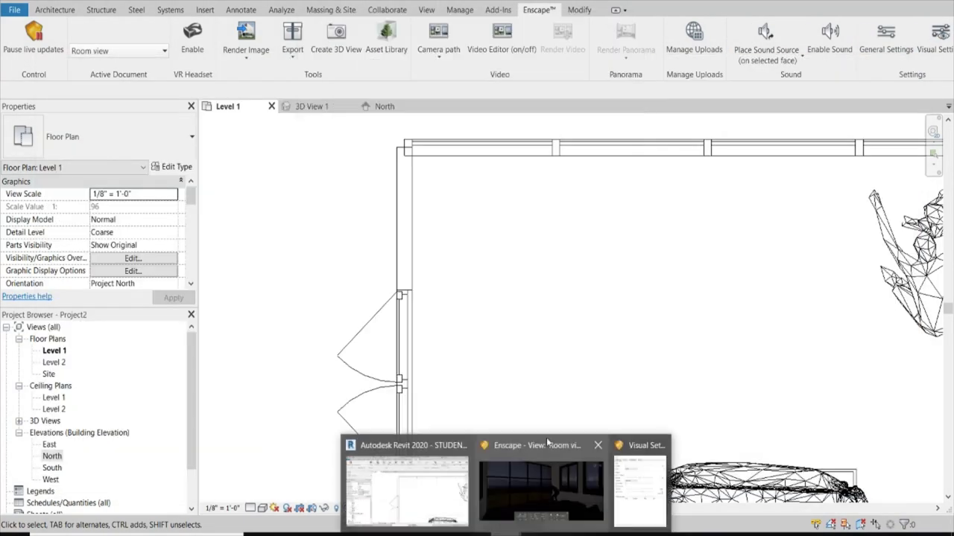
left_click(544, 437)
right_click_drag(544, 437, 671, 438, "shift")
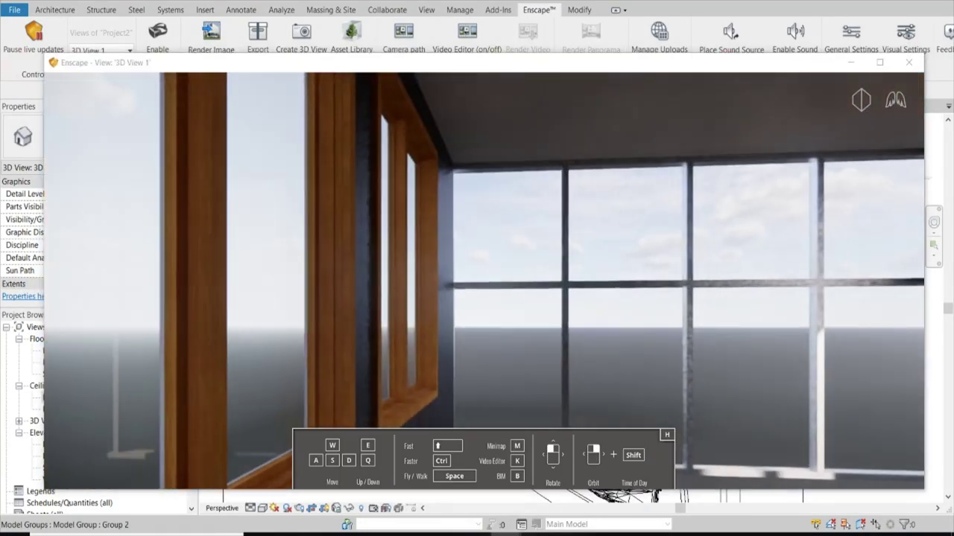
- Set the Enscape atmosphere's horizon background to Forest and orbit between the bed and windows
left_click(129, 50)
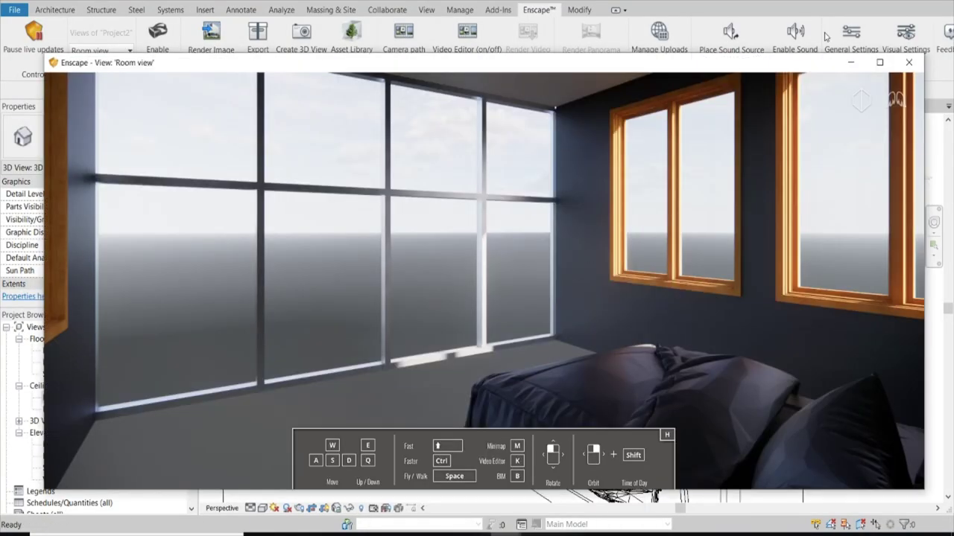
left_click(905, 34)
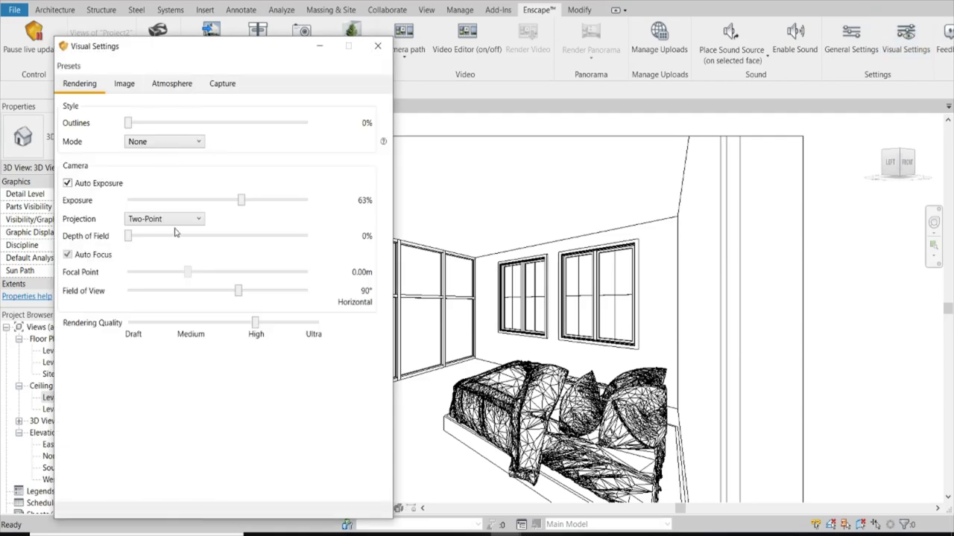
left_click(172, 84)
left_click(186, 318)
left_click(164, 365)
left_click(521, 496)
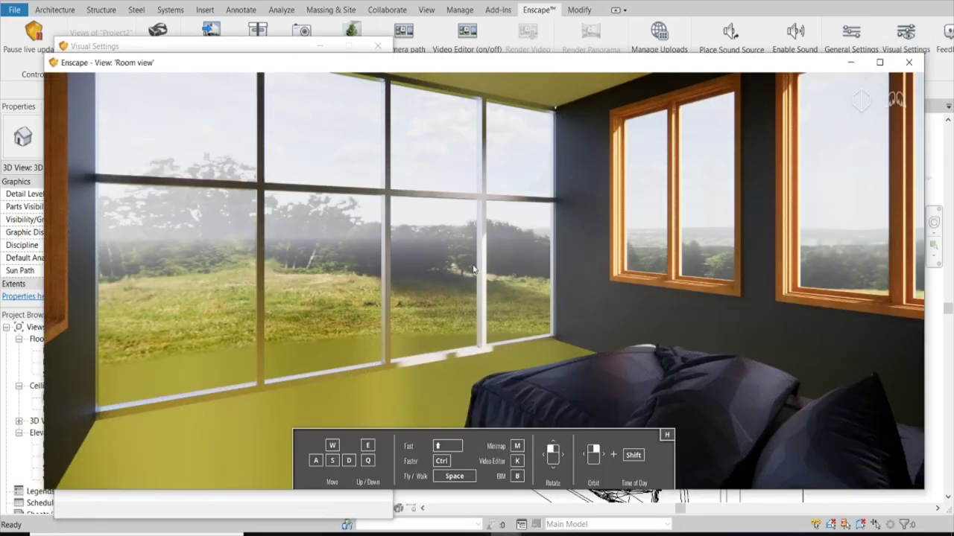
left_click_drag(310, 328, 341, 398)
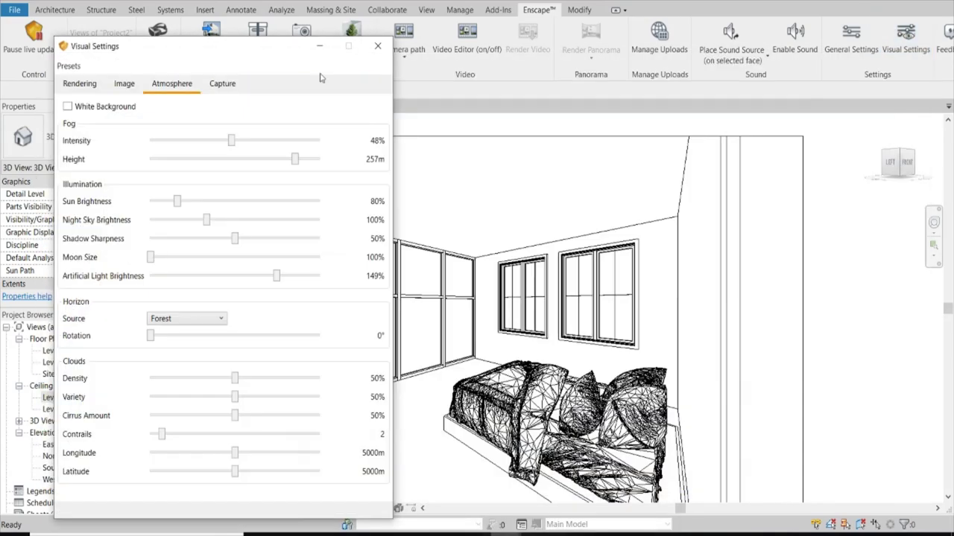
left_click(319, 45)
- Start a new floor on the Level 1 floor plan
left_click(227, 106)
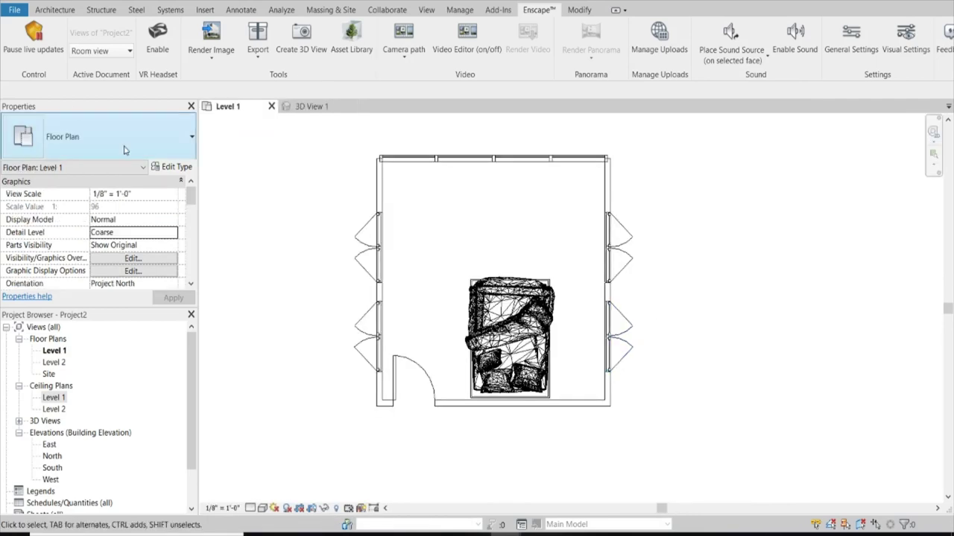
left_click(54, 10)
left_click(281, 38)
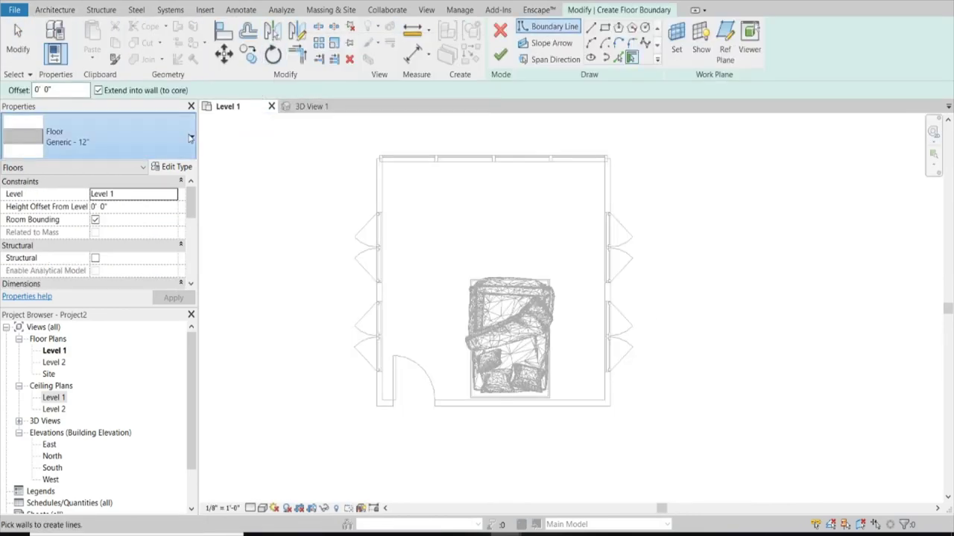
- Make the new floor a Wood Joist 10" - Wood Finish type and finish the sketch
left_click(104, 137)
left_click(96, 361)
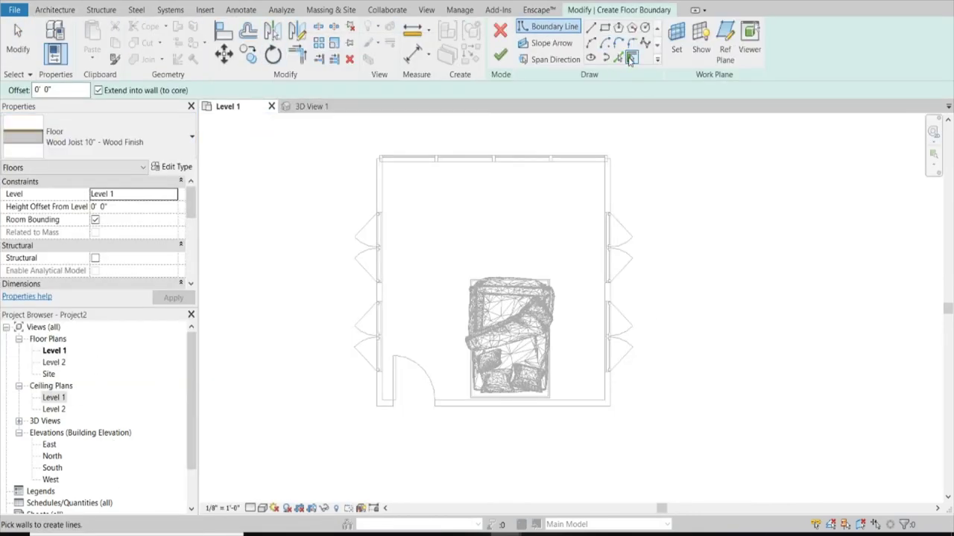
left_click(498, 57)
left_click(657, 212)
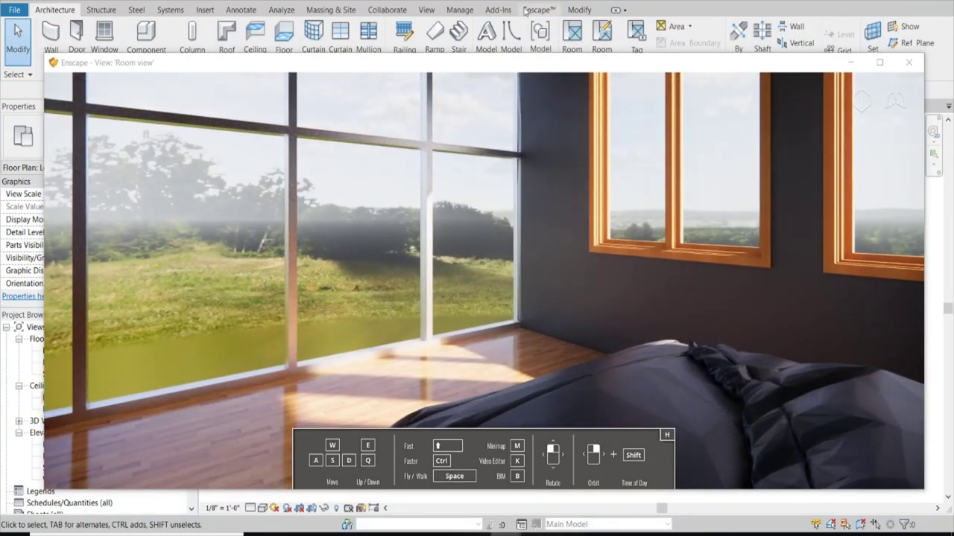
- Keep Room view as the rendered view and bring up the Enscape visual settings
left_click(526, 10)
left_click(100, 50)
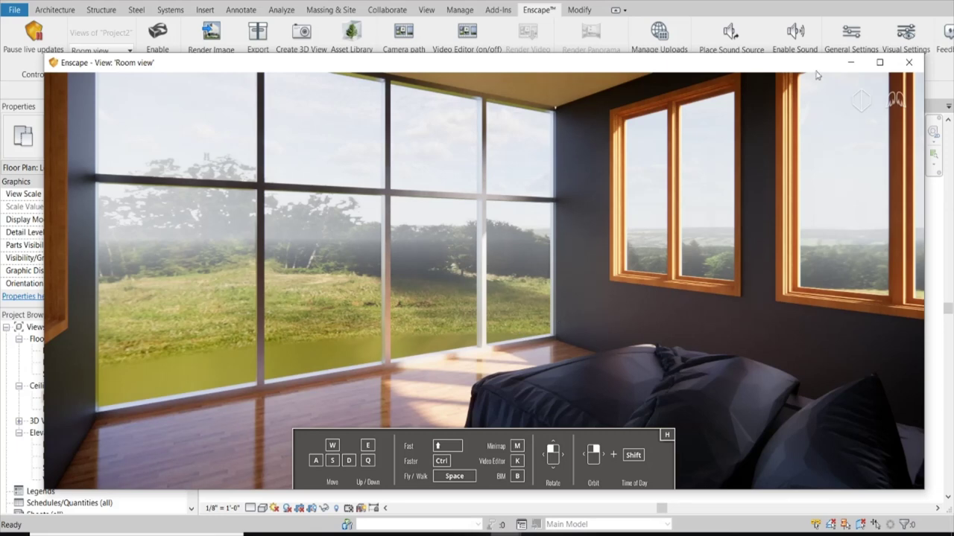
left_click(905, 34)
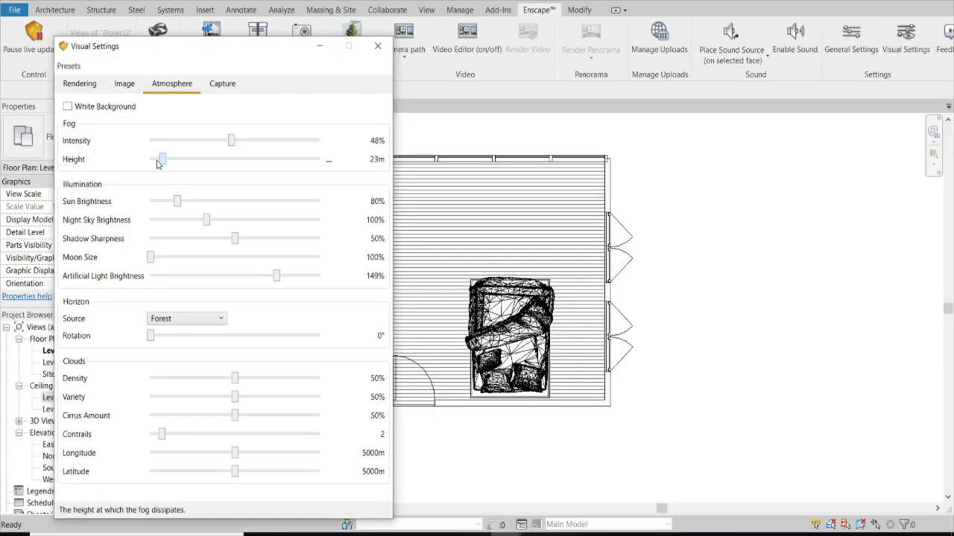
- Lower cloud latitude to 647m, switch the horizon to Mountains, and set cloud density to 0%
left_click_drag(233, 473, 161, 471)
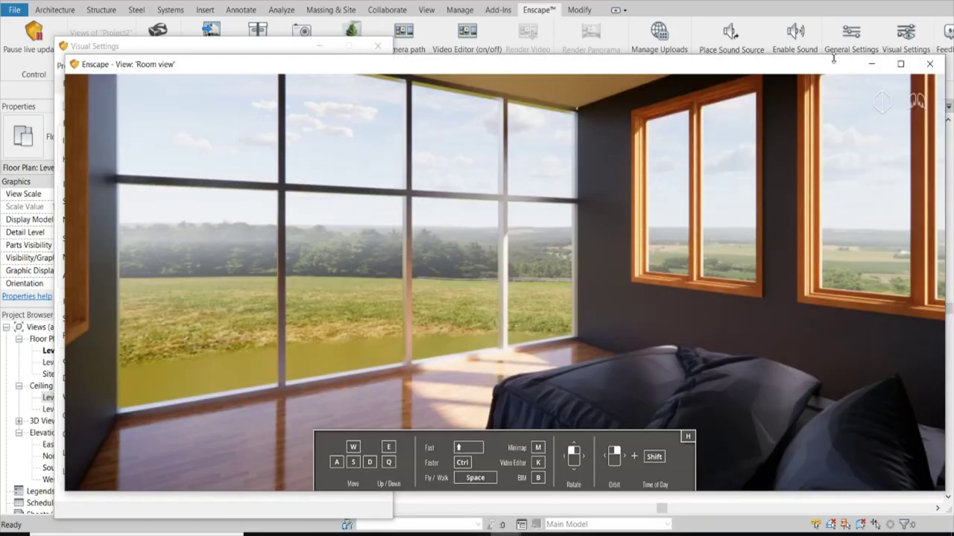
left_click(871, 64)
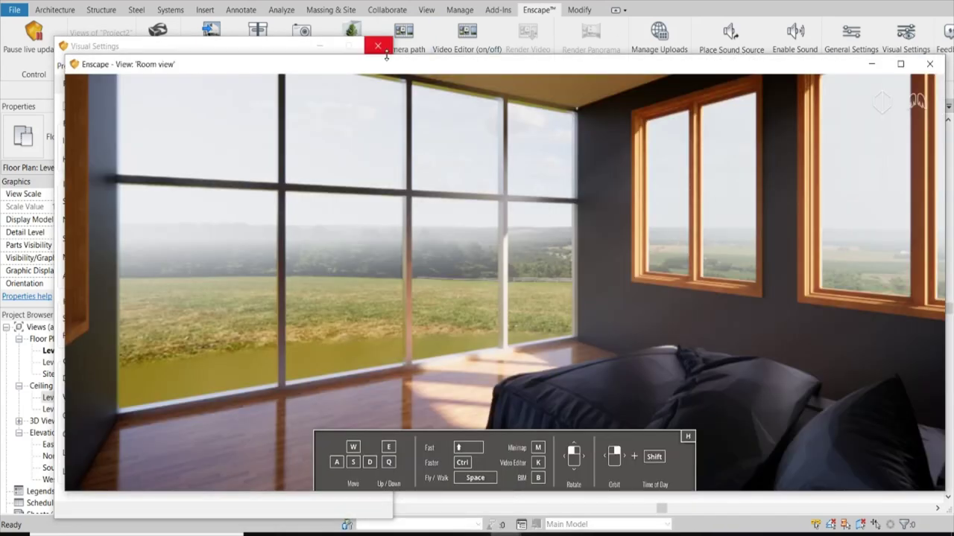
key("Down")
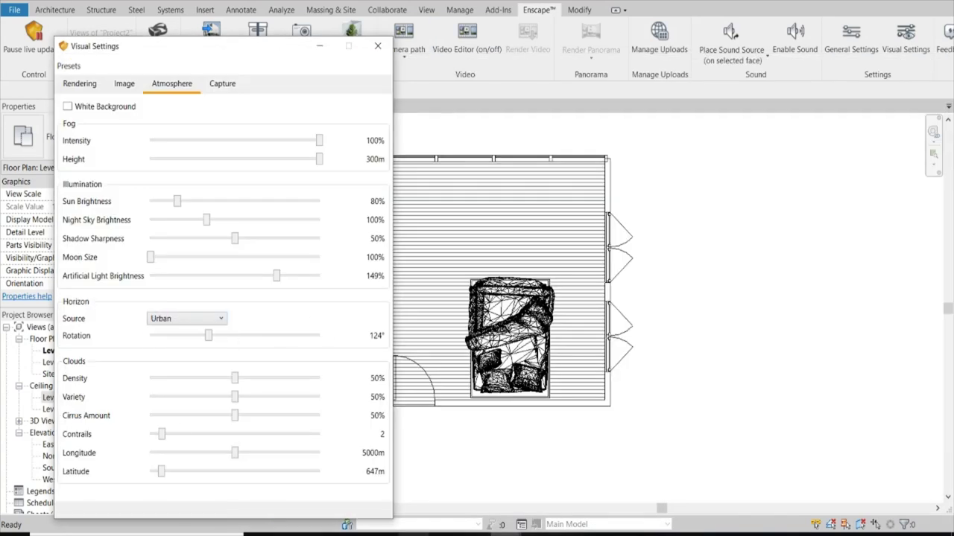
key("Up")
key("Up")
key("Up")
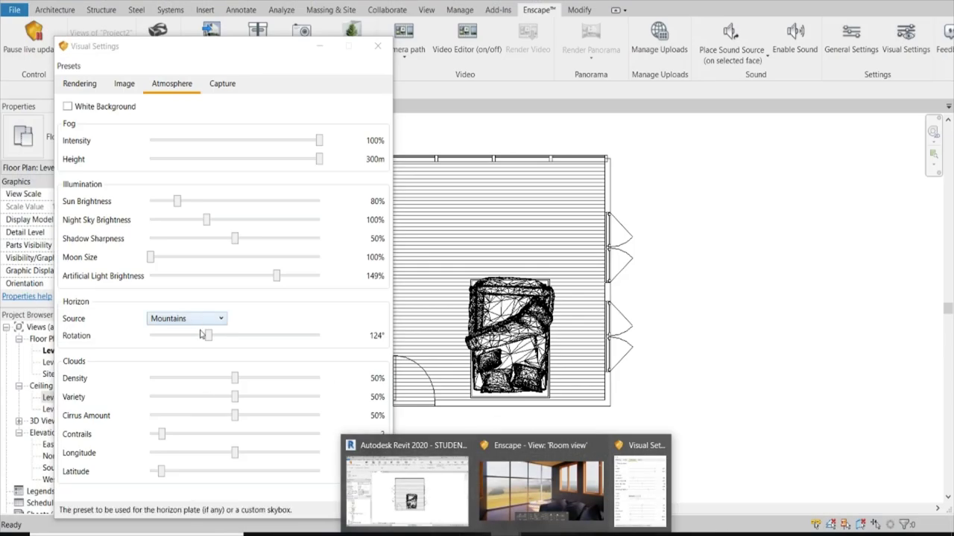
left_click_drag(207, 335, 147, 336)
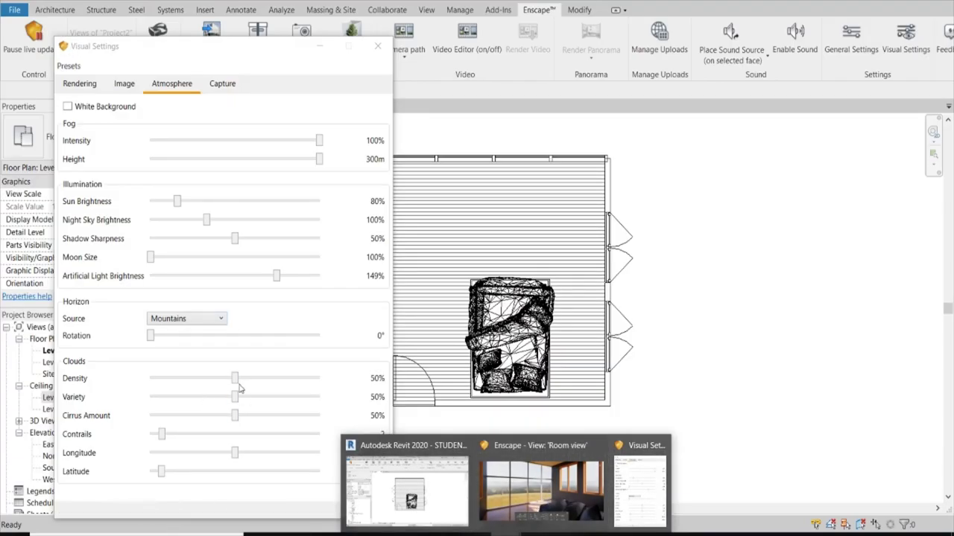
left_click_drag(235, 379, 150, 378)
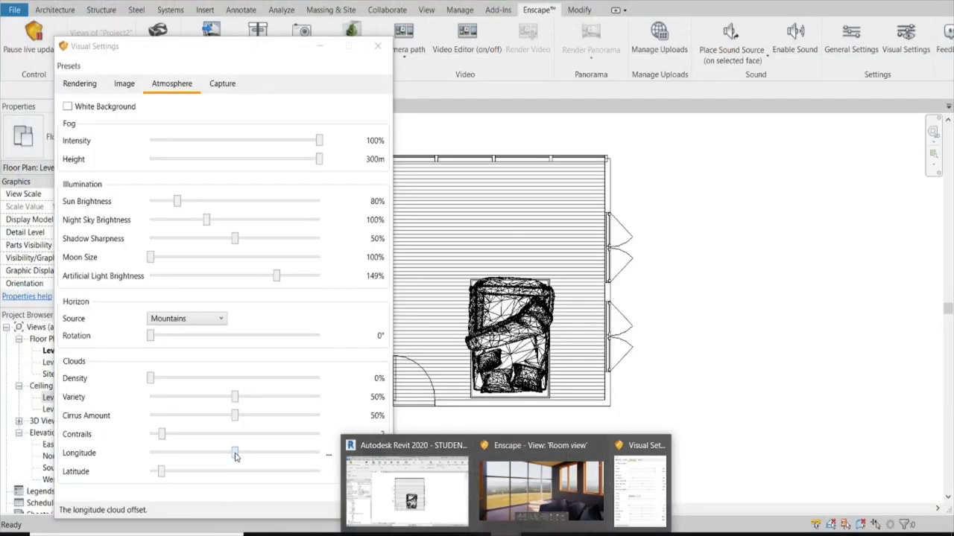
mouse_move(235, 453)
left_mouse_down()
mouse_move(178, 453)
mouse_move(399, 473)
left_mouse_up()
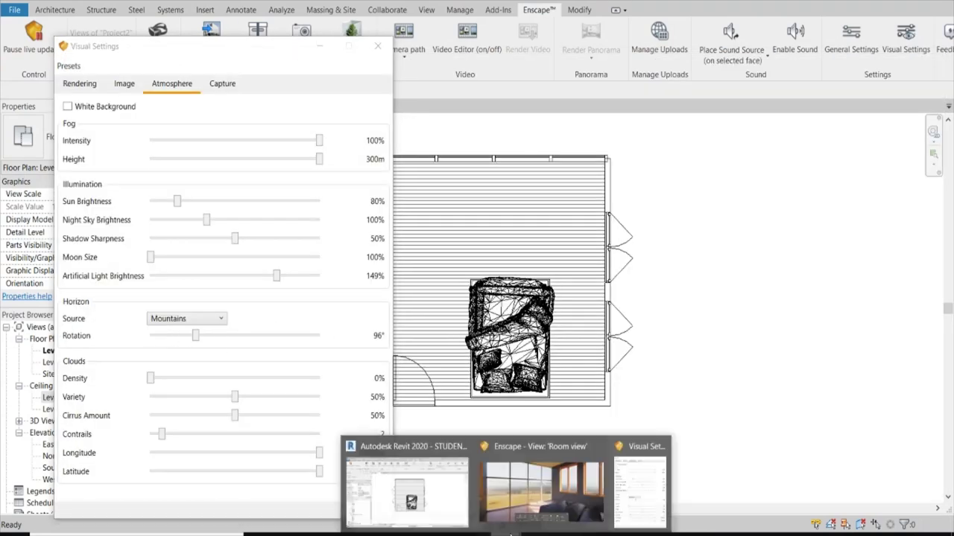
- Try the Forest horizon, settle back on Mountains, and close the visual settings
left_click(522, 476)
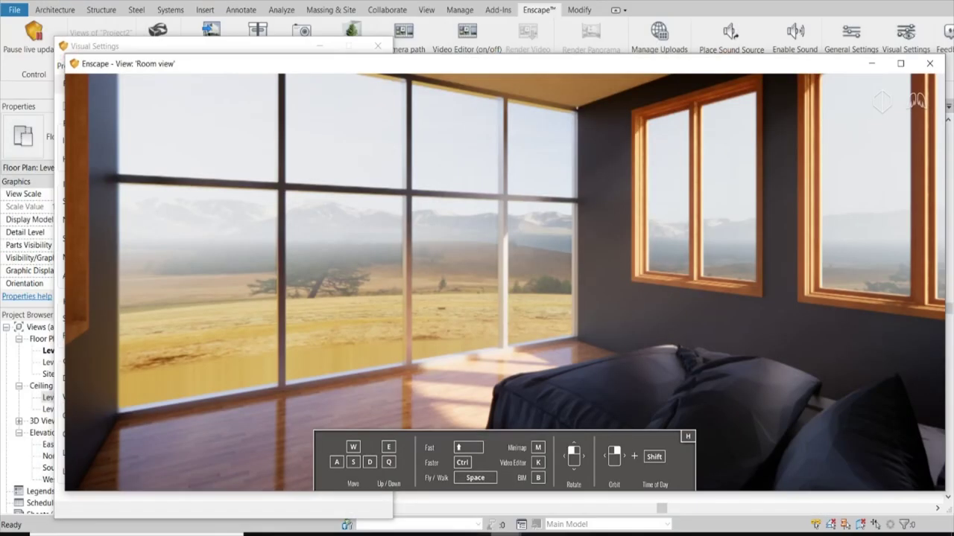
left_click(220, 319)
left_click(160, 365)
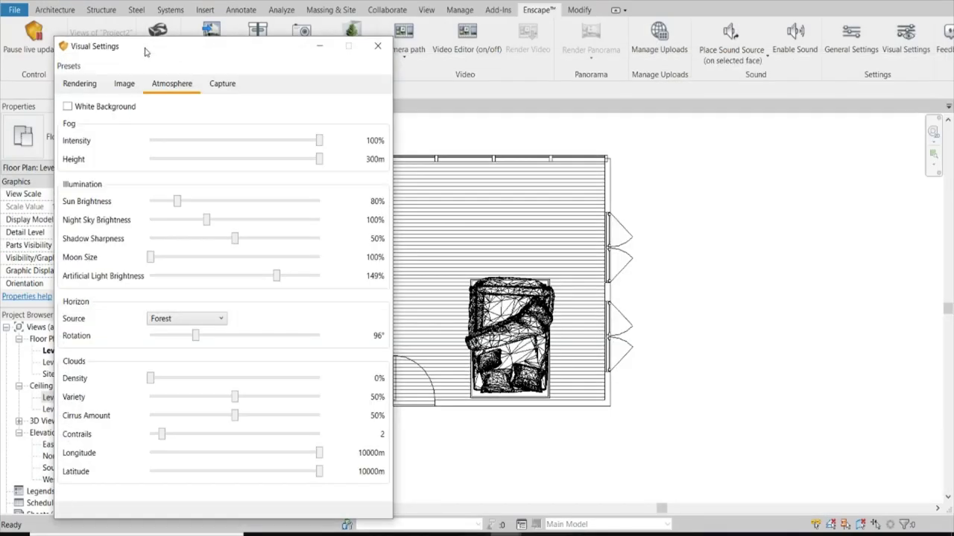
left_click(221, 319)
left_click(171, 379)
left_click(929, 63)
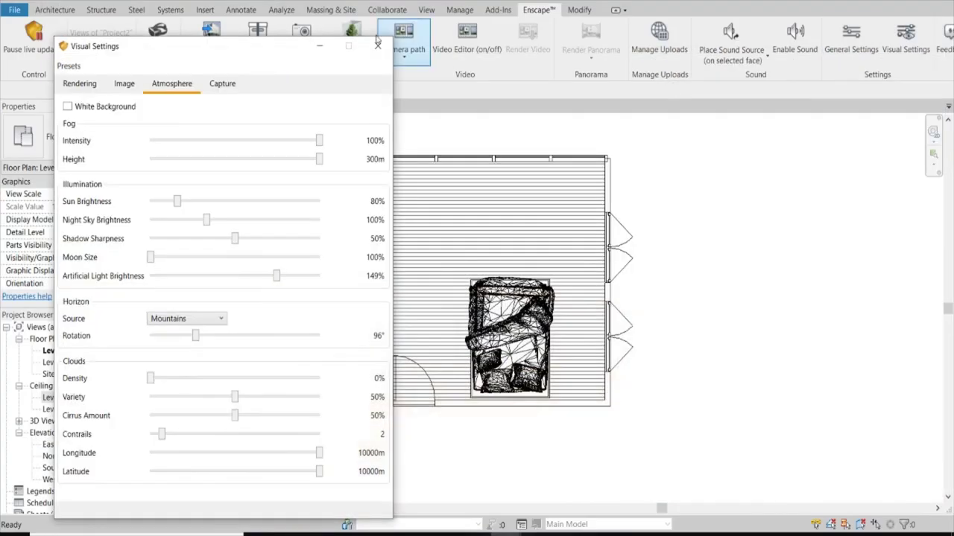
left_click(377, 46)
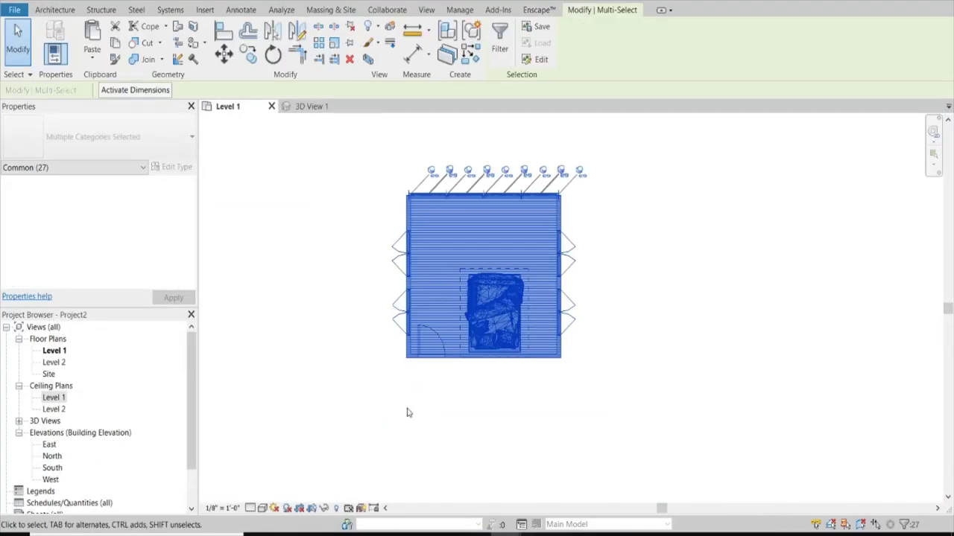
- Open the North elevation and select all of the bedroom's building elements
double_click(52, 456)
left_click(555, 313)
left_click_drag(684, 375, 555, 275)
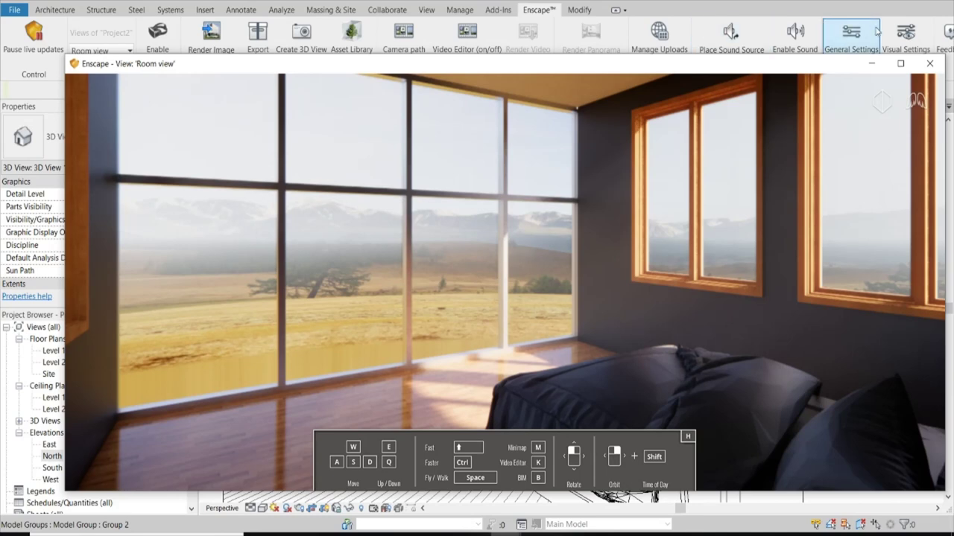
- Review Enscape's camera, image, atmosphere and capture settings, then view and minimize the room render
left_click(905, 37)
left_click(198, 220)
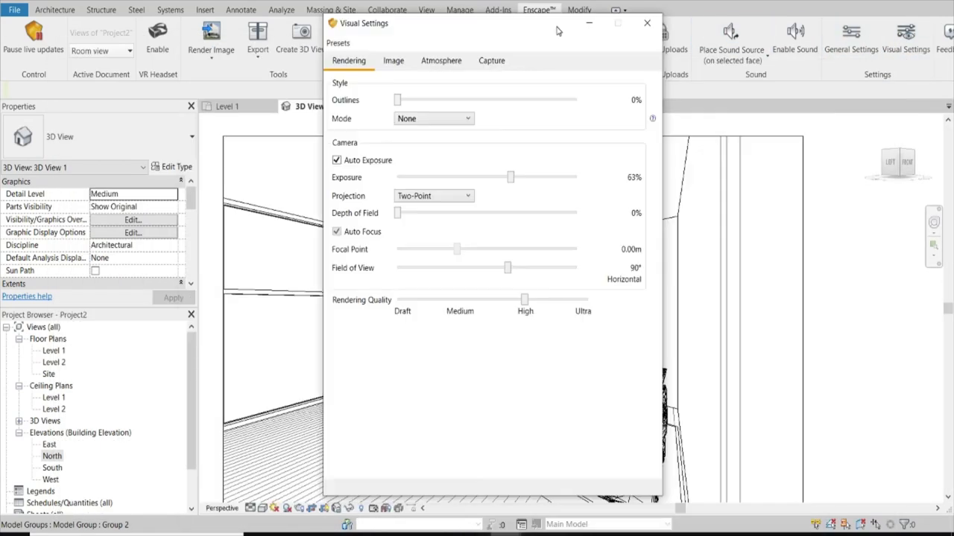
left_click_drag(304, 46, 553, 24)
left_click(372, 61)
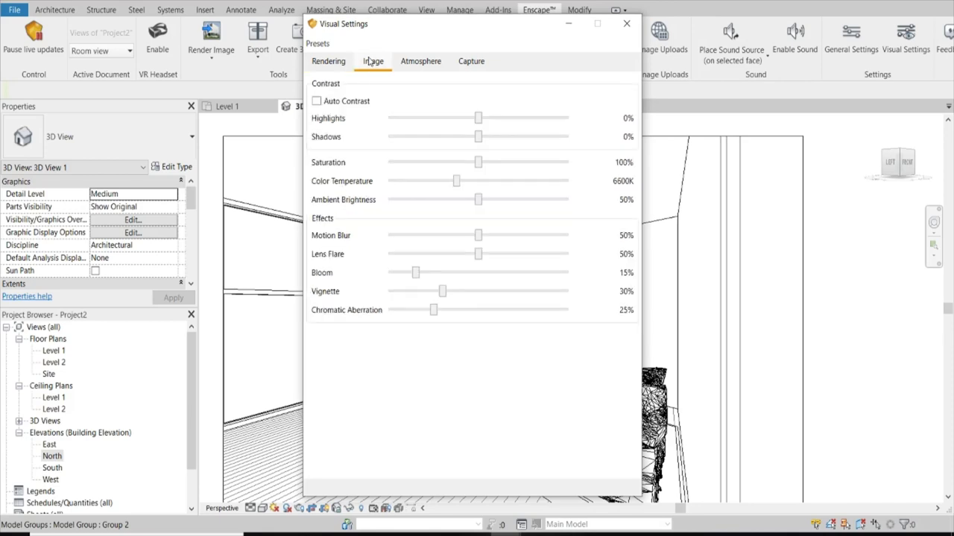
left_click(421, 63)
left_click(468, 64)
left_click(417, 67)
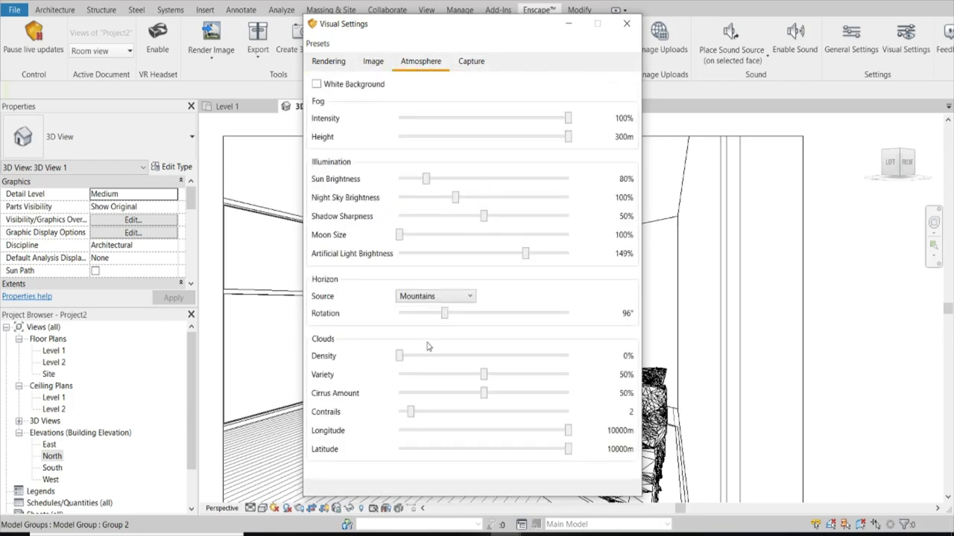
left_click(623, 31)
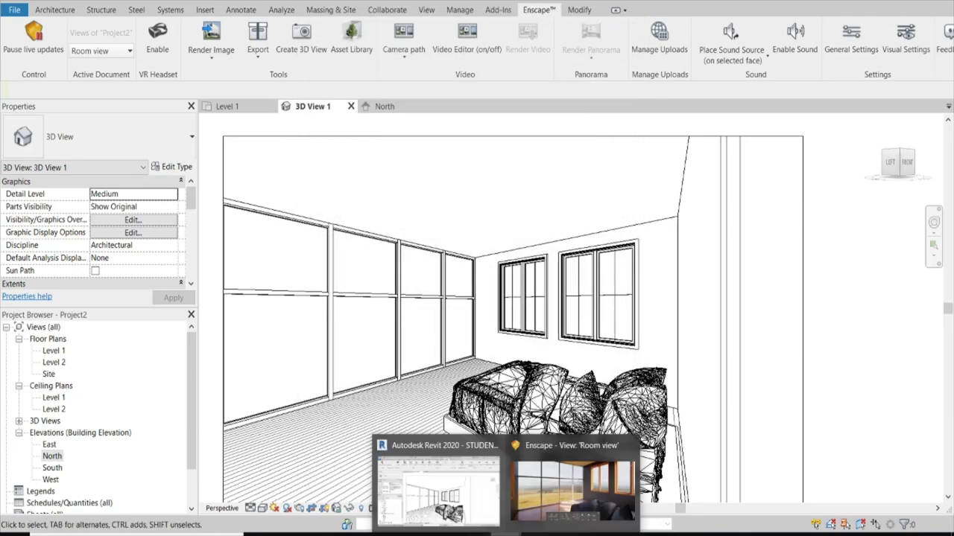
left_click(587, 470)
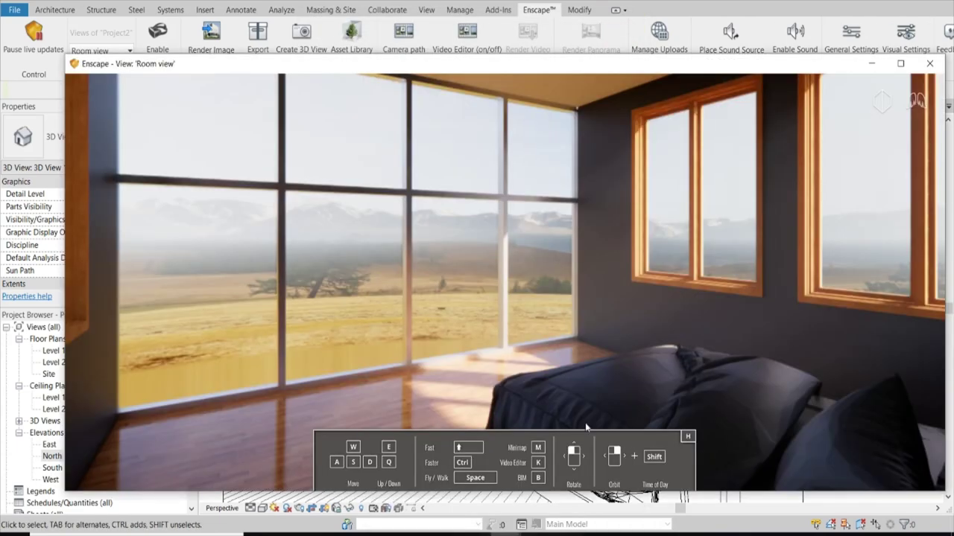
left_click(871, 65)
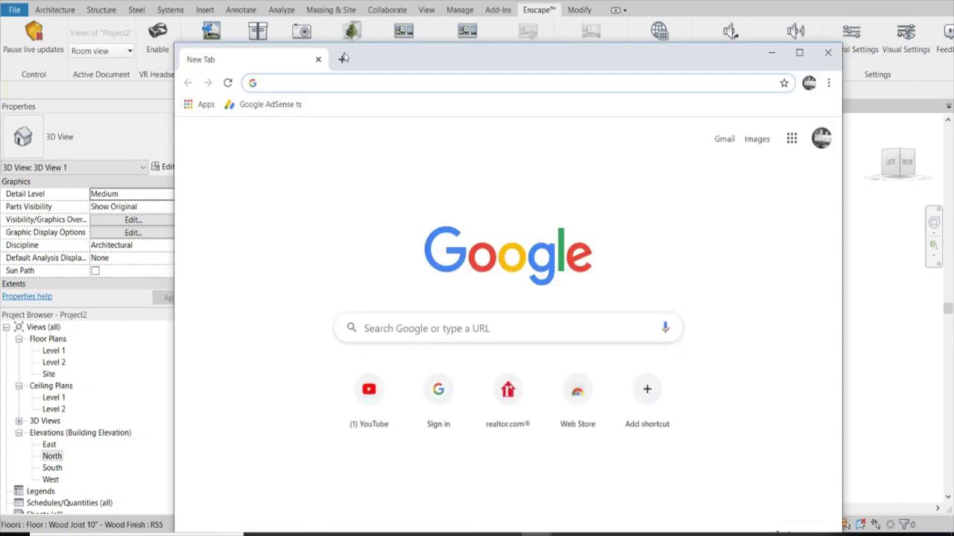
- Search 'sherwin williams white' and open the White Truffle SW 6029 paint page
type("sherwin williams white")
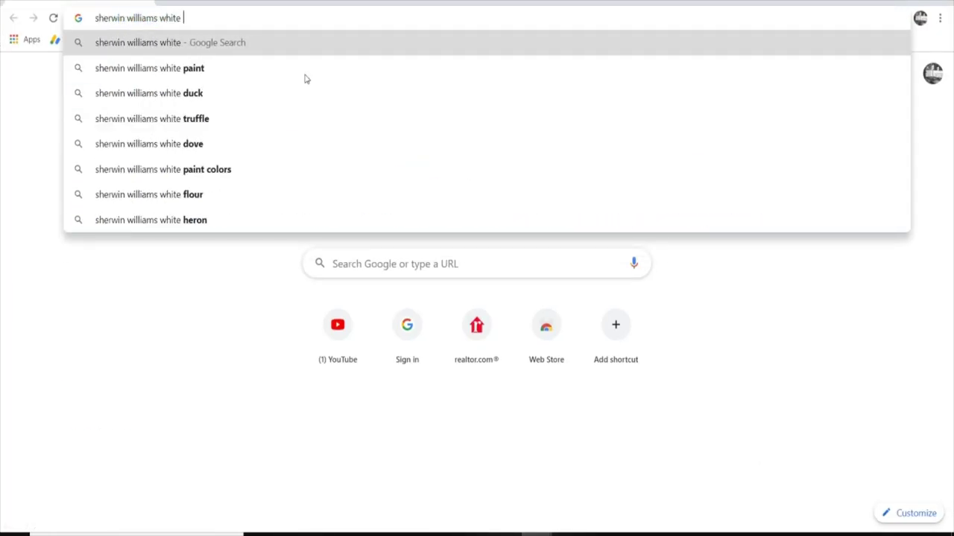
left_click(224, 118)
scroll(223, 260, "down", 3)
left_click(224, 260)
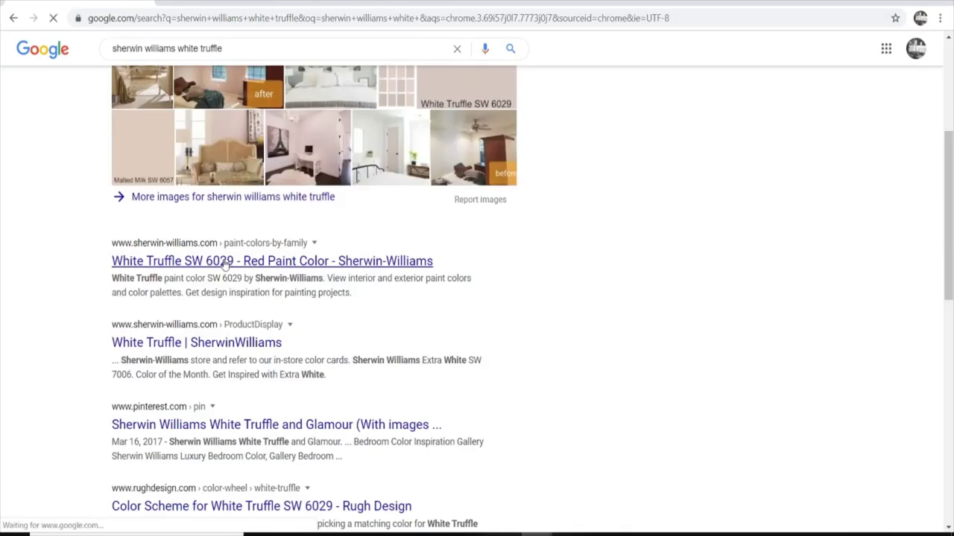
- Go via Dover White to Whitetail SW 7103 and read its RGB 244, 239, 228 values
scroll(388, 261, "down", 5)
scroll(230, 304, "down", 2)
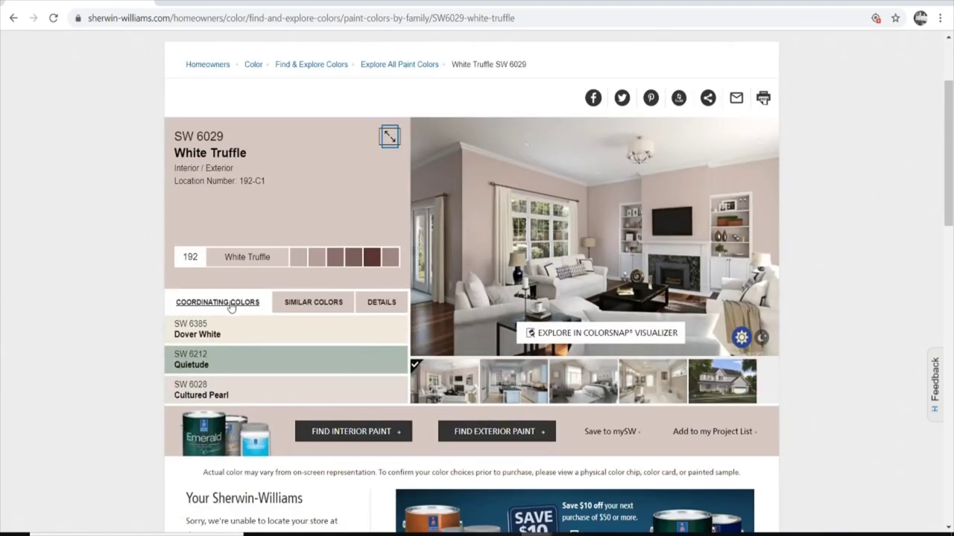
left_click(240, 333)
left_click(314, 257)
left_click(376, 301)
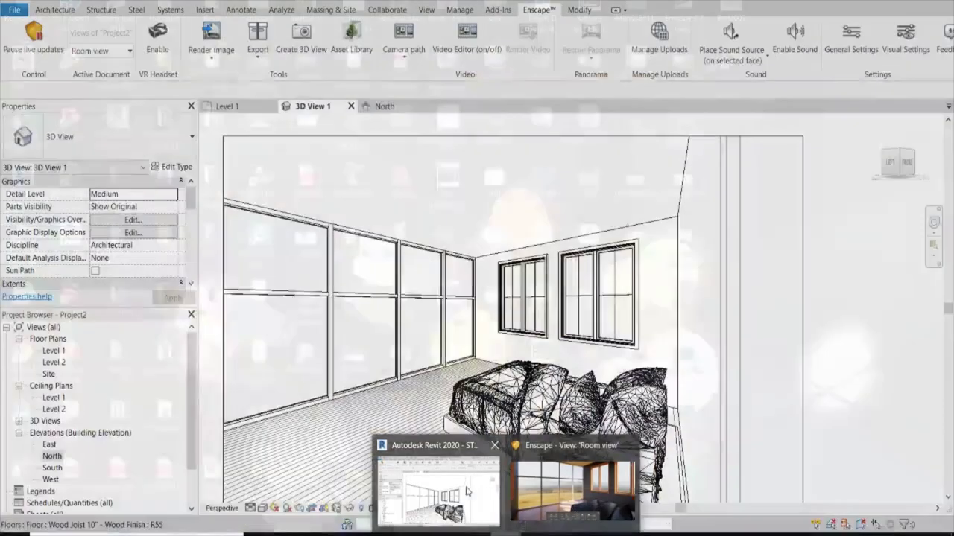
left_click(447, 479)
left_click(460, 9)
- Open the Material Browser and create a new default material
left_click(54, 38)
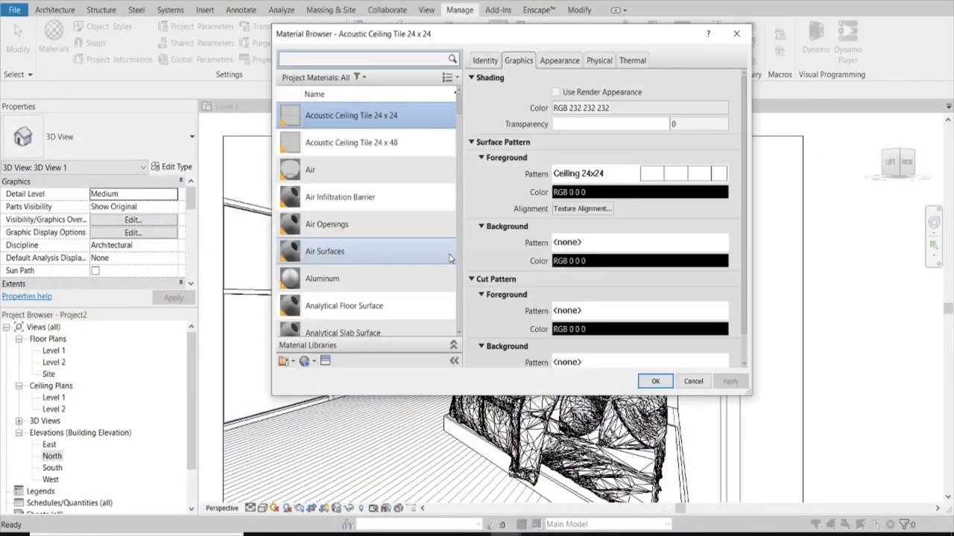
left_click(304, 361)
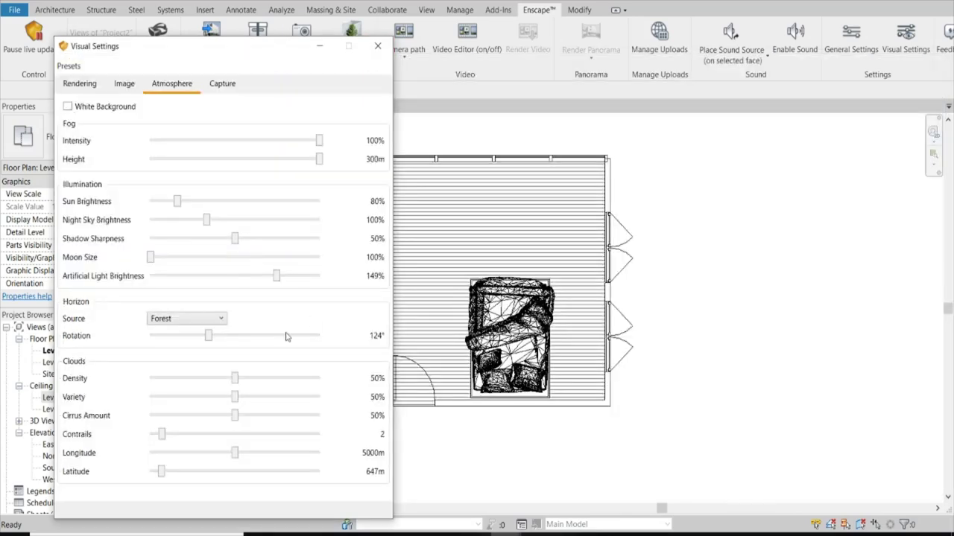
- Settle the horizon on Mountains, set cloud density to 0%, and raise the cloud longitude
left_click(187, 318)
left_click(169, 425)
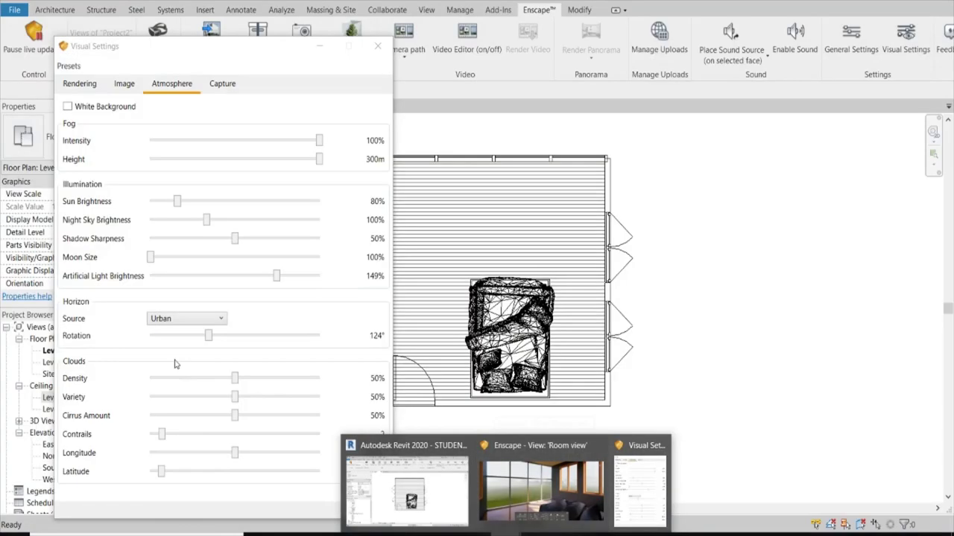
left_click(186, 318)
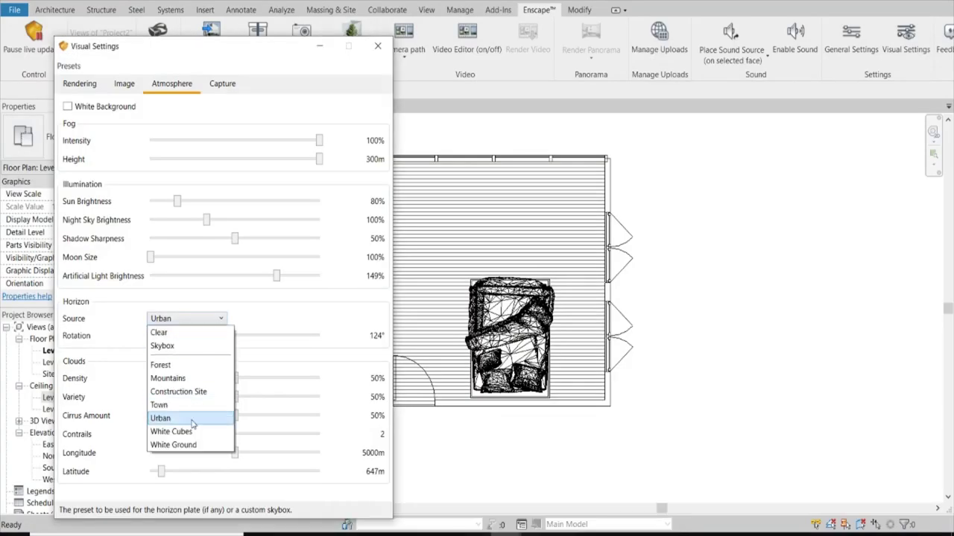
left_click(179, 375)
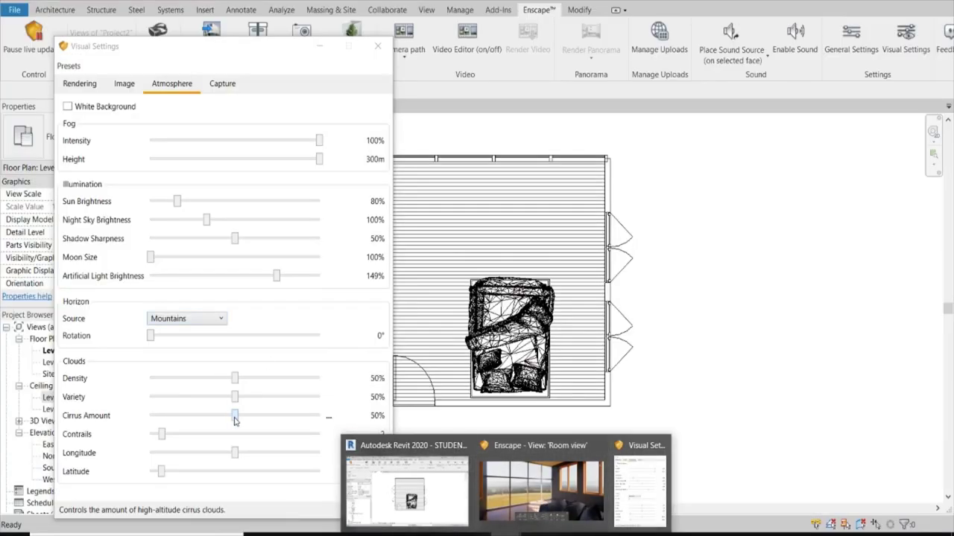
left_click_drag(234, 378, 150, 377)
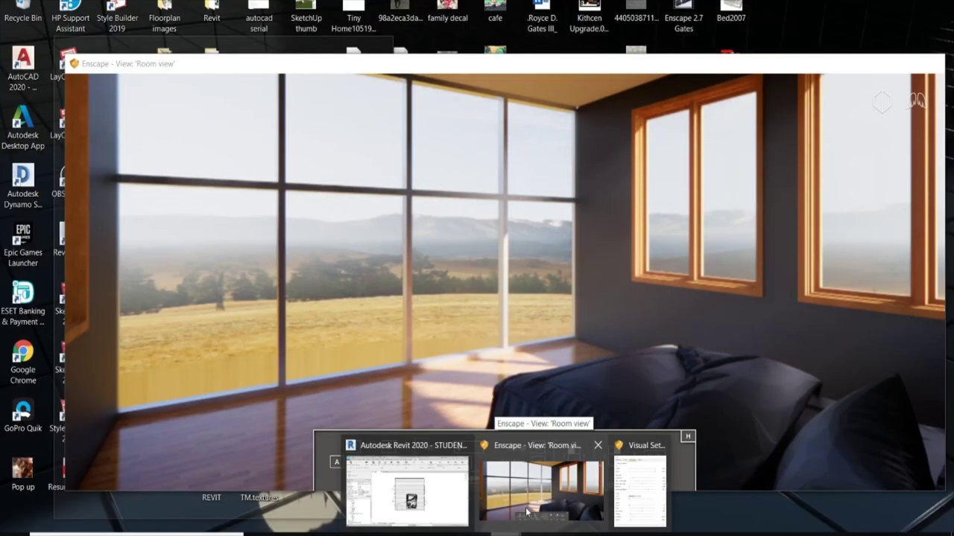
left_click_drag(178, 452, 280, 456)
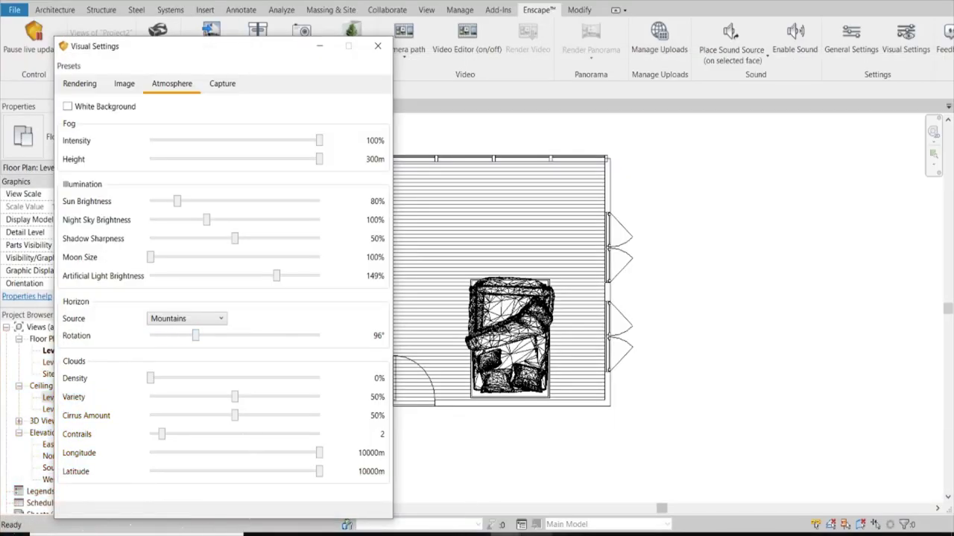
left_click(220, 320)
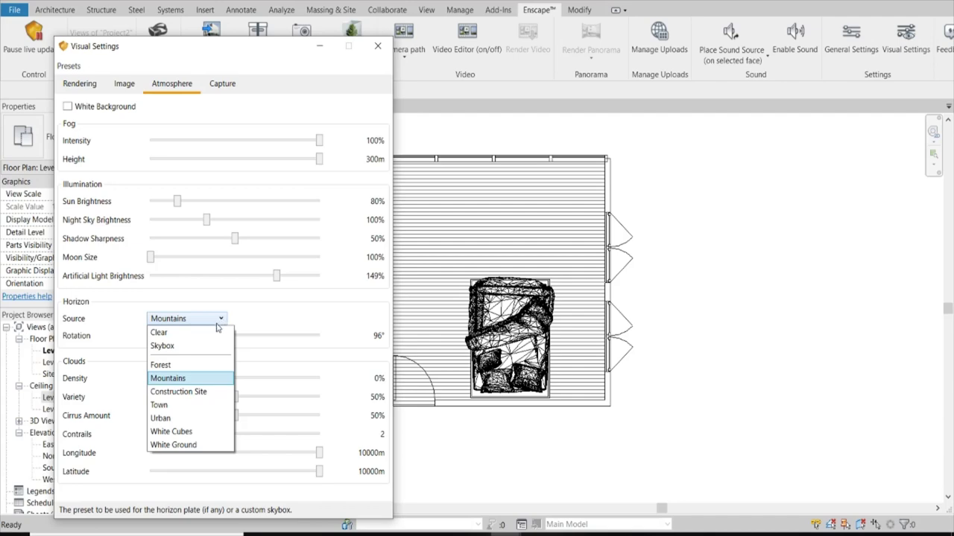
left_click(179, 365)
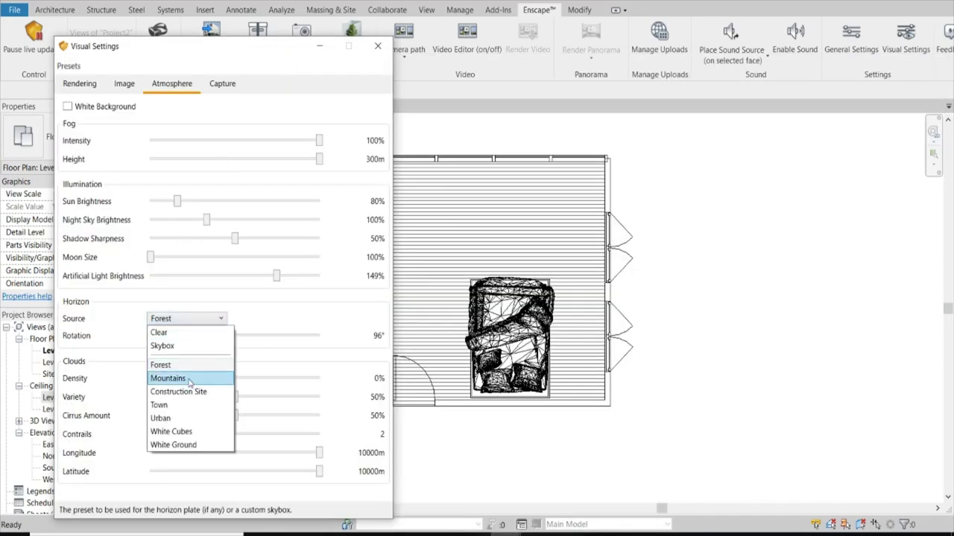
left_click(187, 379)
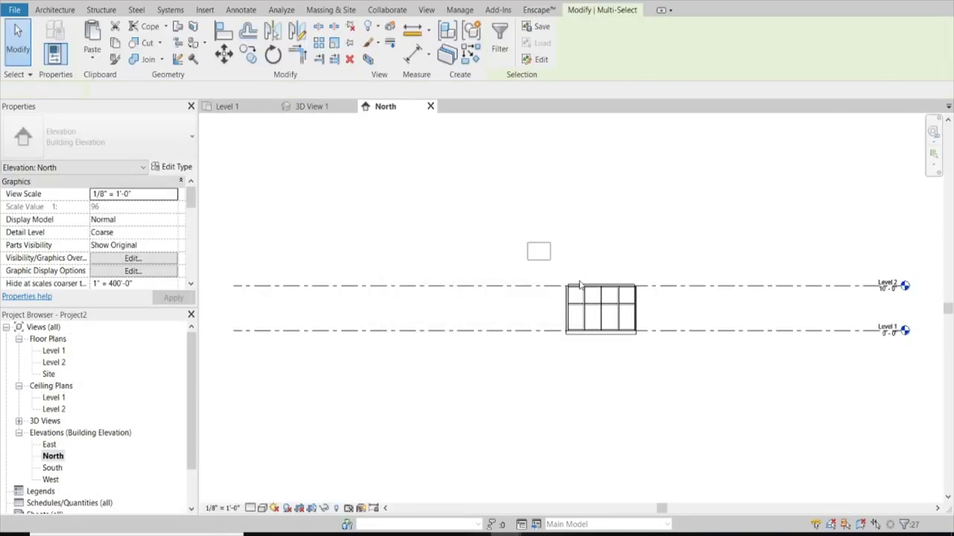
- Start moving the selected elevation elements, then review Enscape's image and atmosphere settings
key("m")
key("v")
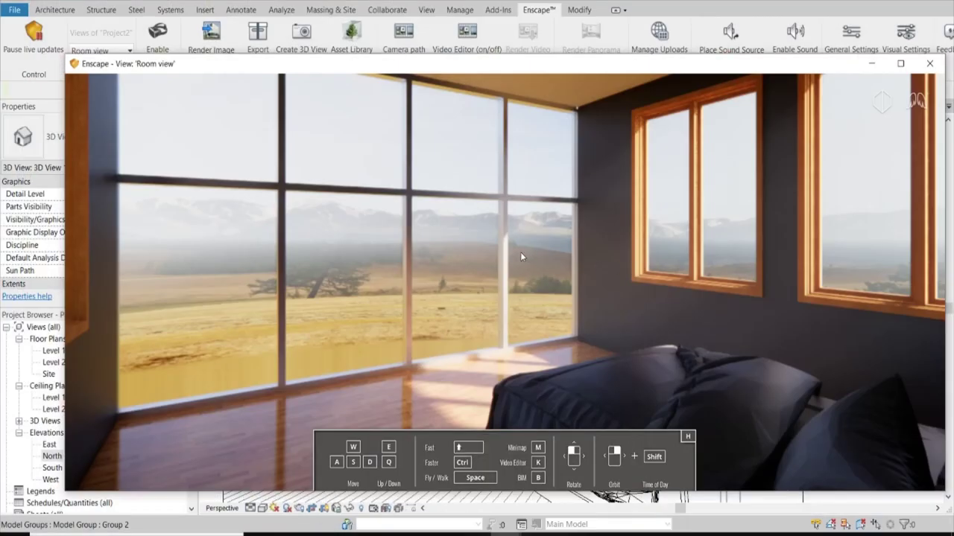
left_click(905, 38)
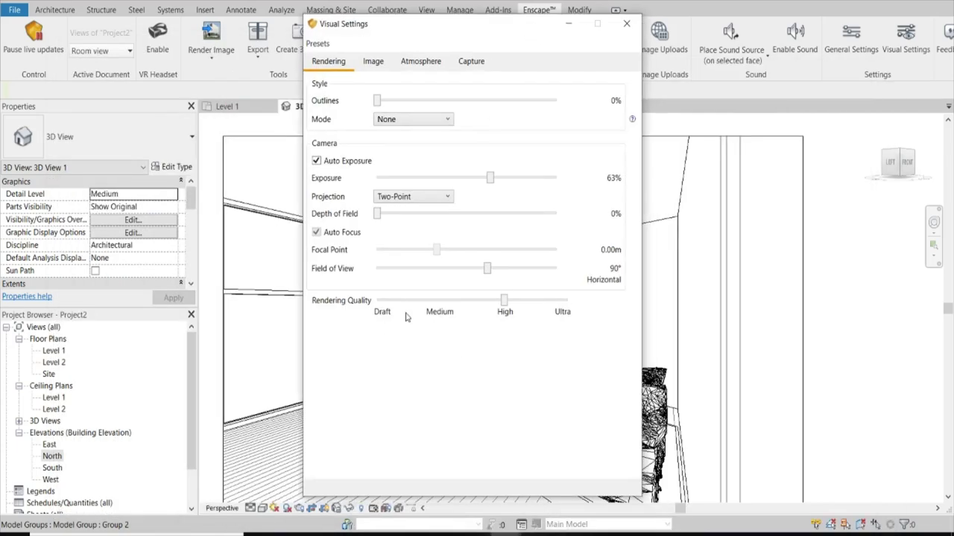
left_click(369, 62)
left_click(411, 66)
key("Right")
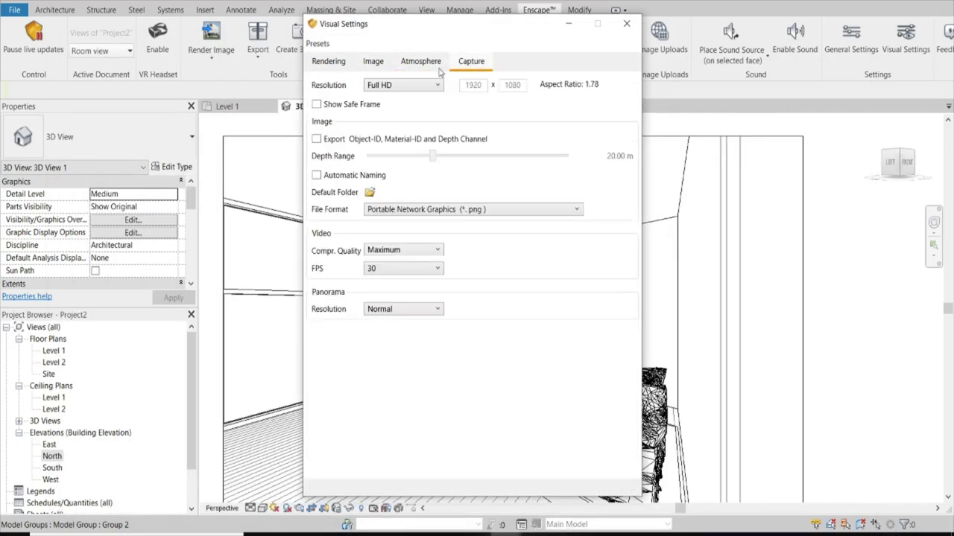
left_click(415, 68)
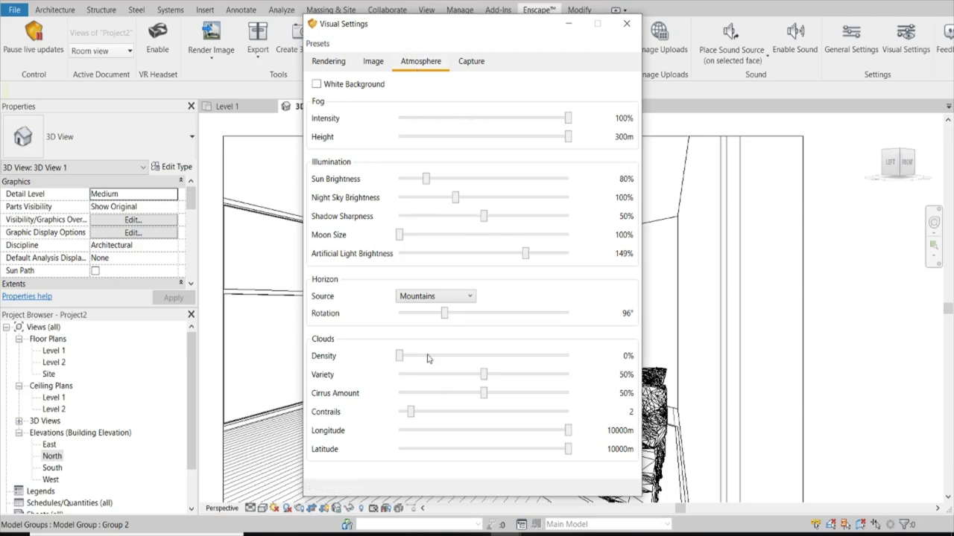
left_click(627, 23)
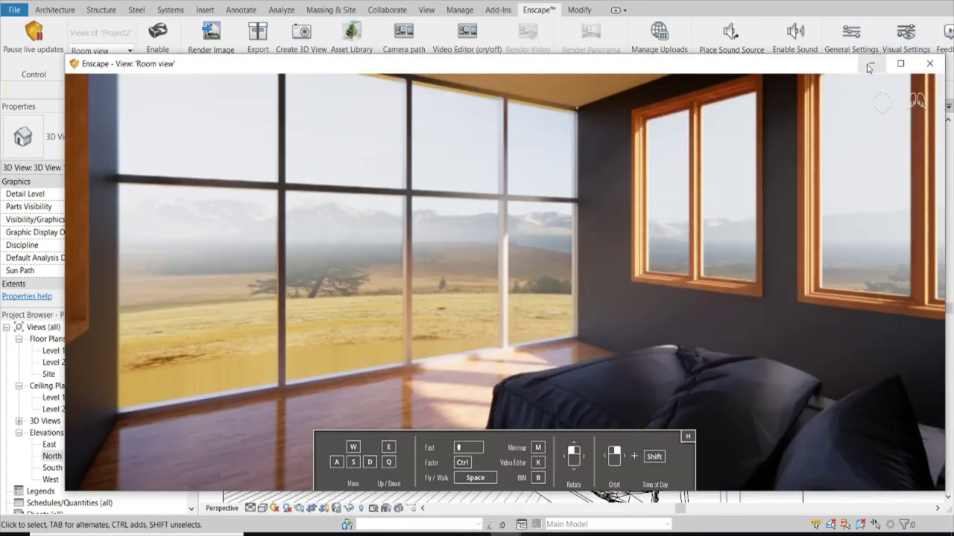
left_click(862, 74)
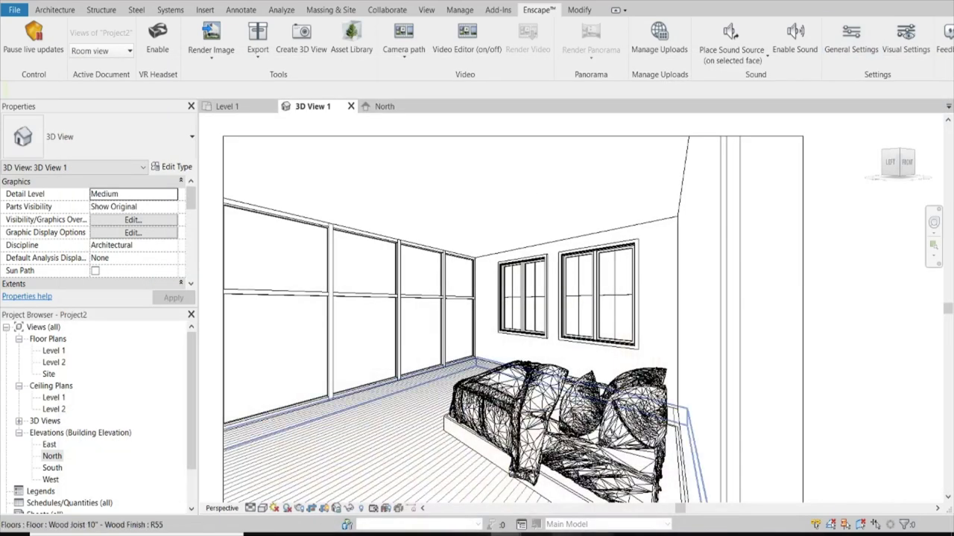
- Search 'sherwin williams white', open White Truffle SW 6029, then Whitetail SW 7103's coordinating colours
type("sherwin willia")
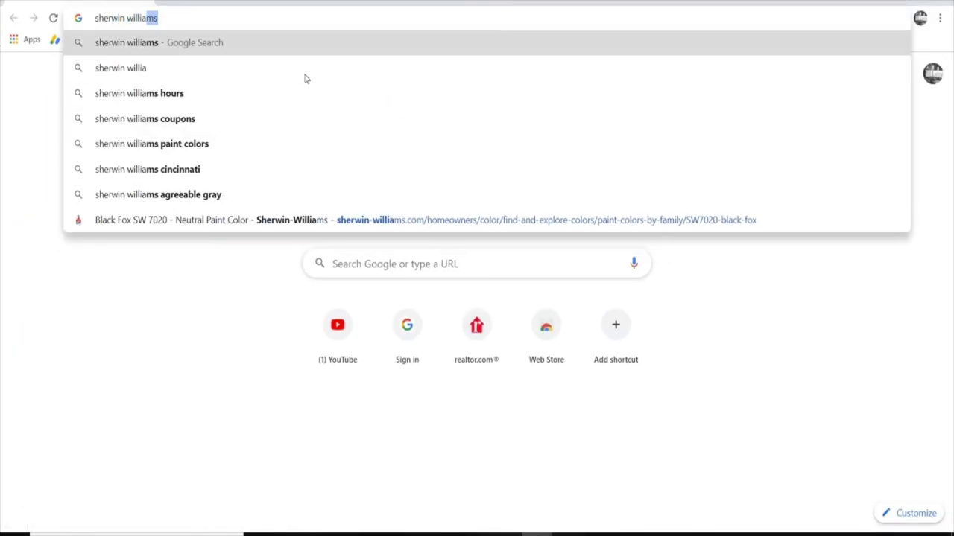
type("ms white")
left_click(241, 119)
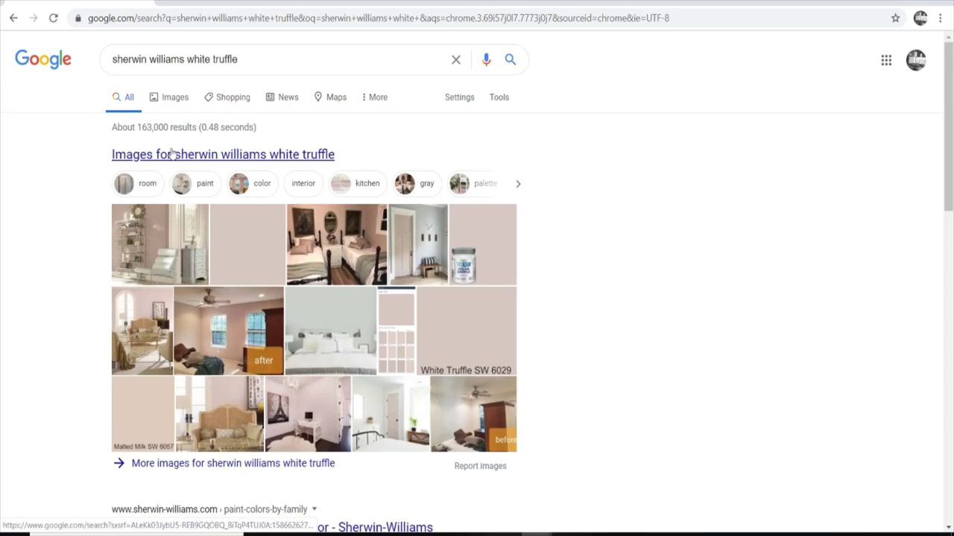
scroll(231, 224, "down", 4)
left_click(224, 262)
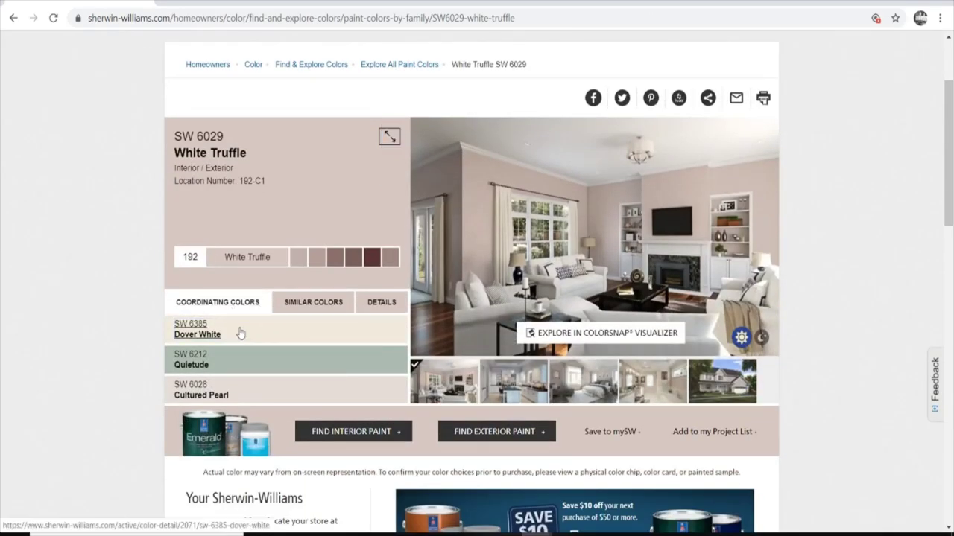
left_click(240, 333)
left_click(295, 261)
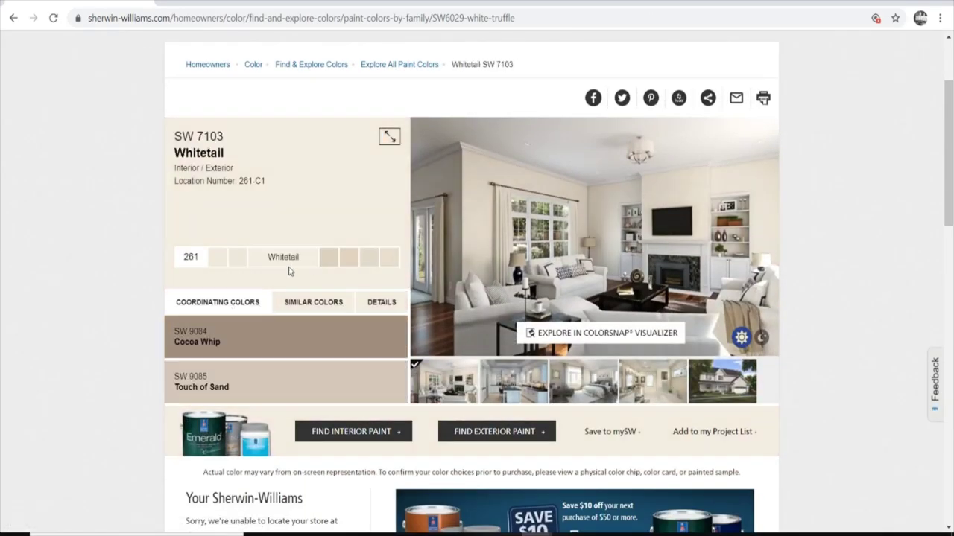
left_click(335, 309)
- Create a new project material named SW 6029 with appearance colour RGB 244 239 228
left_click(437, 492)
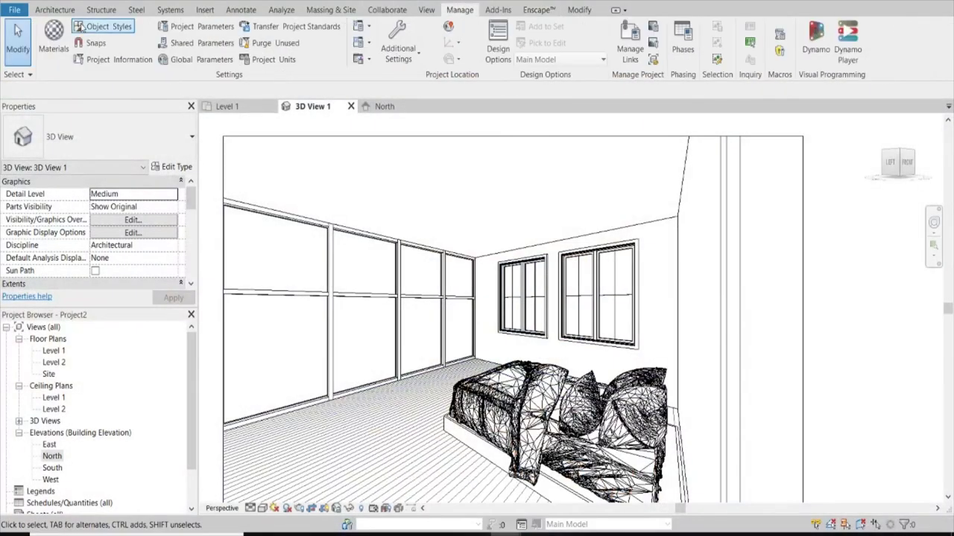
left_click(54, 37)
left_click(326, 376)
right_click(362, 220)
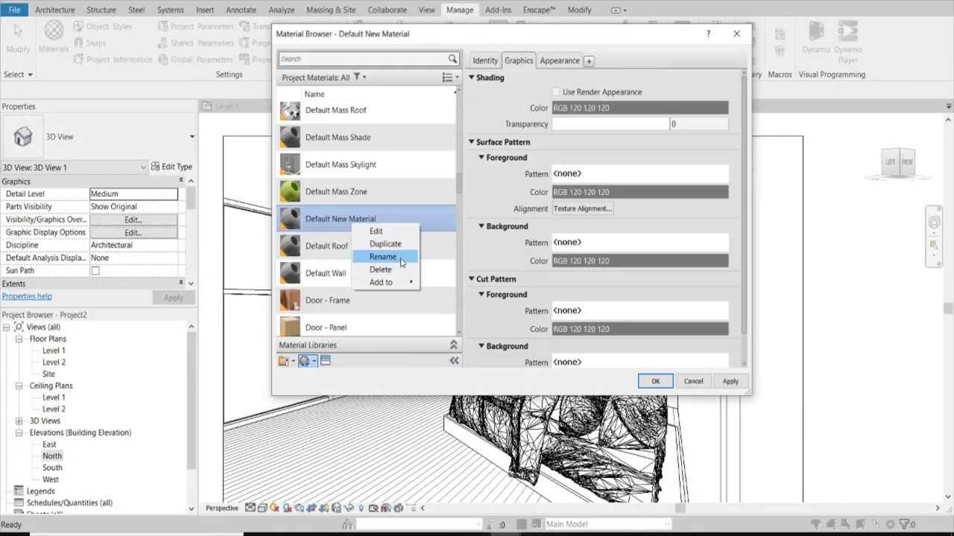
left_click(395, 256)
type("W 6029")
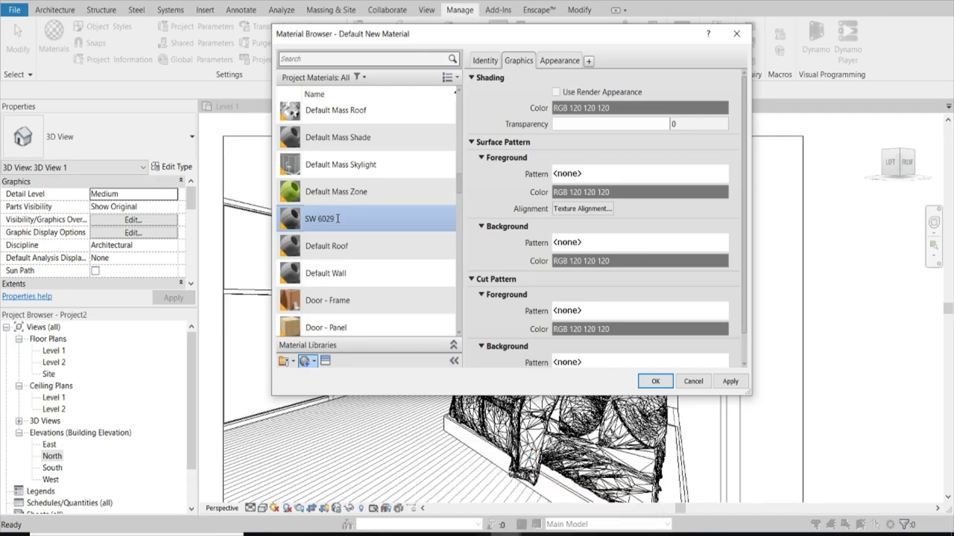
key("Return")
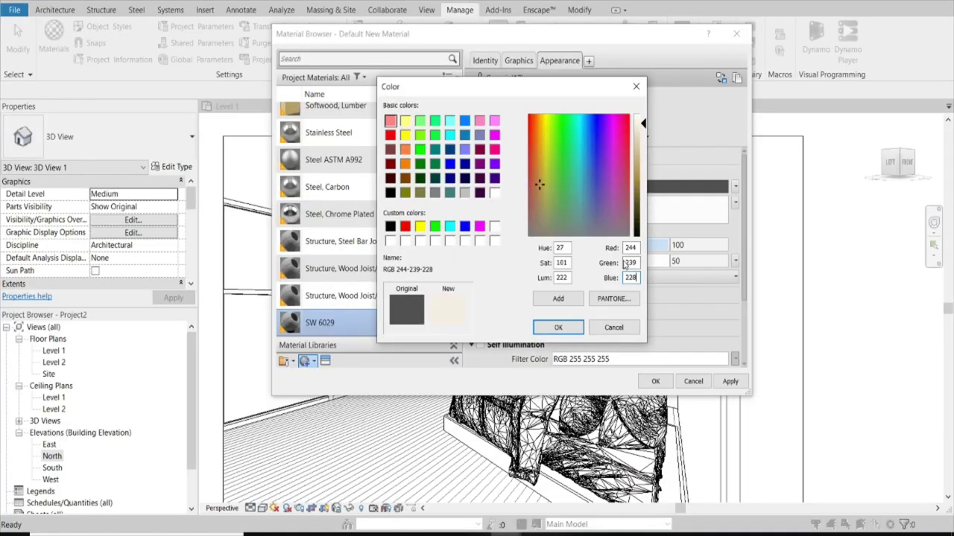
left_click(558, 328)
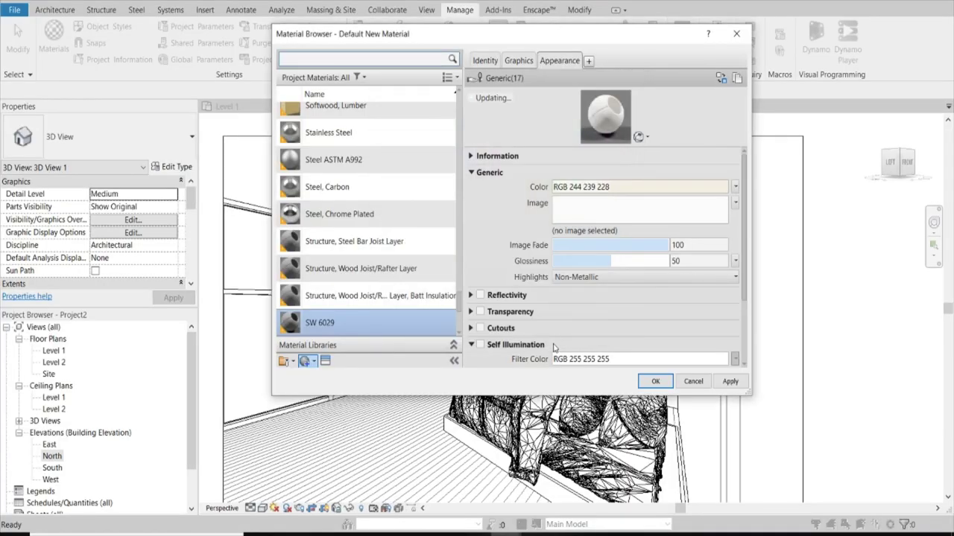
left_click(653, 383)
- Pick SW 6029 as the material in the Paint tool (PT)
key("p")
key("t")
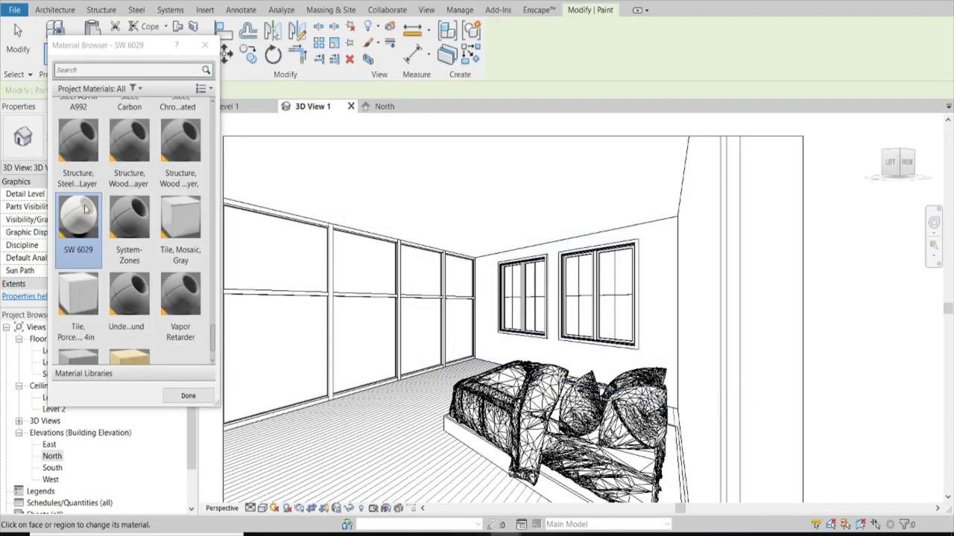
left_click(188, 396)
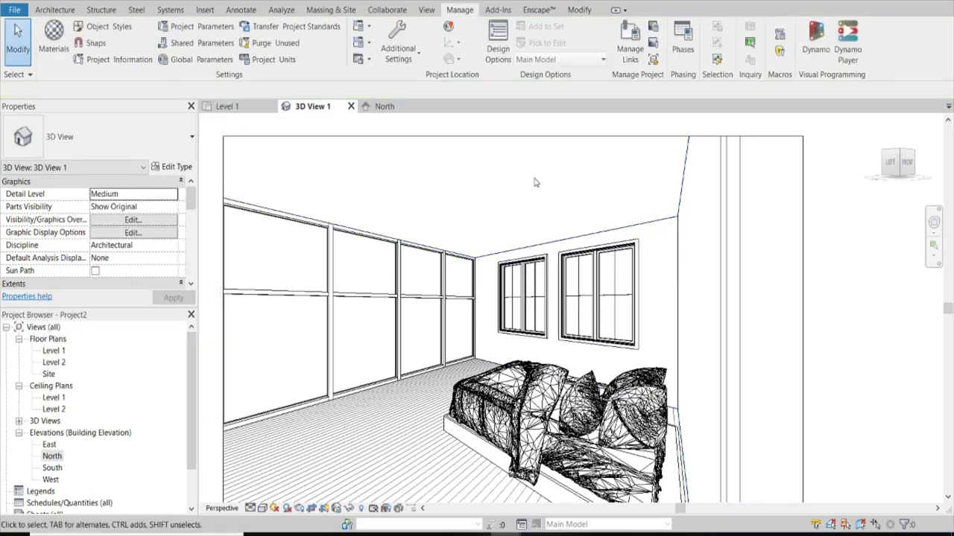
- Search the web for 'Sherwin williams black' and open the Tricorn Black SW 6258 page
middle_click(536, 533)
type("S")
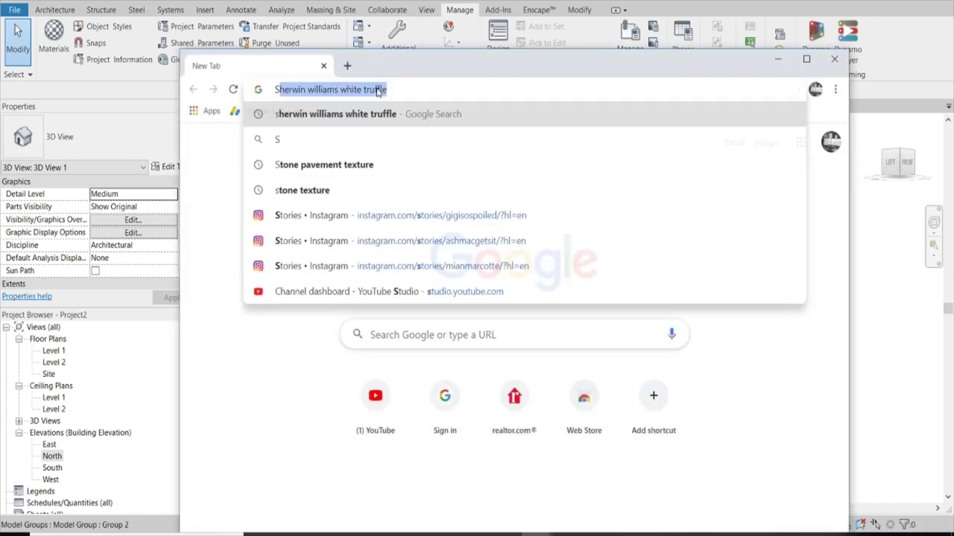
type("herwin williams black")
key("Return")
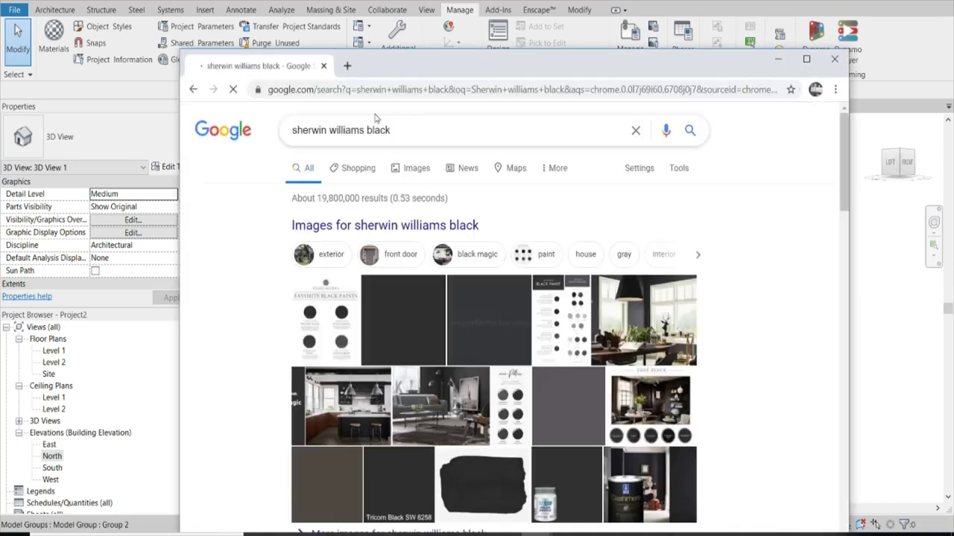
scroll(342, 409, "down", 3)
left_click(340, 407)
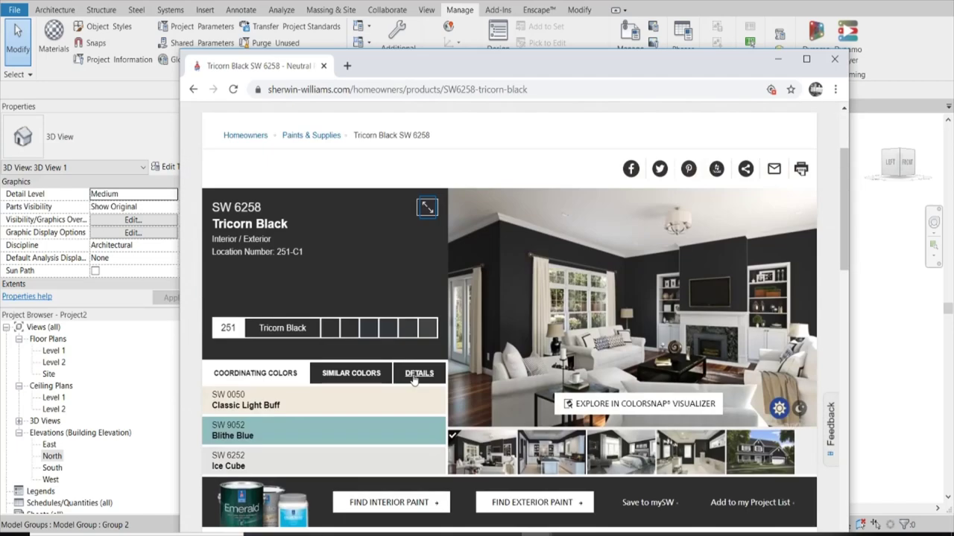
- Add a material named SW 6258 with the dark Tricorn Black colour from the paint page
key("alt+Tab")
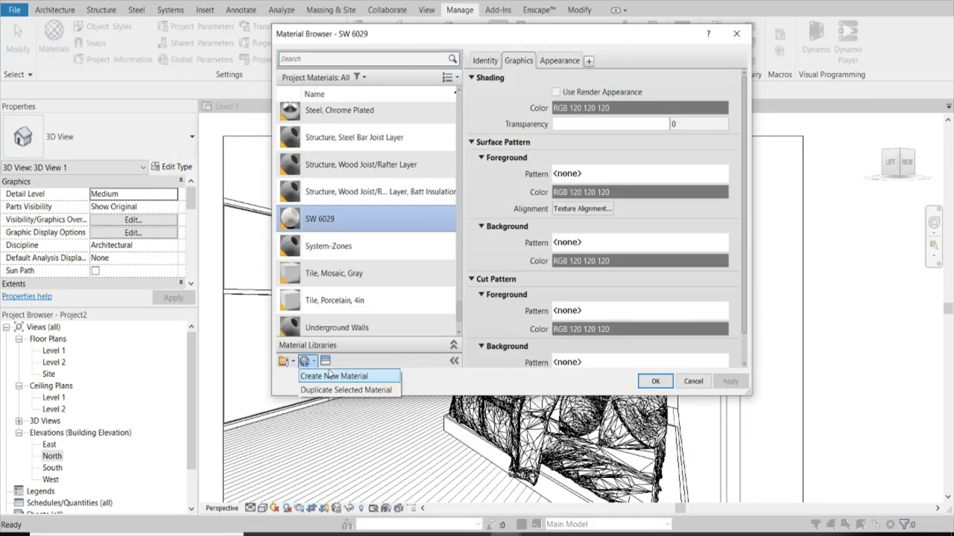
left_click(329, 376)
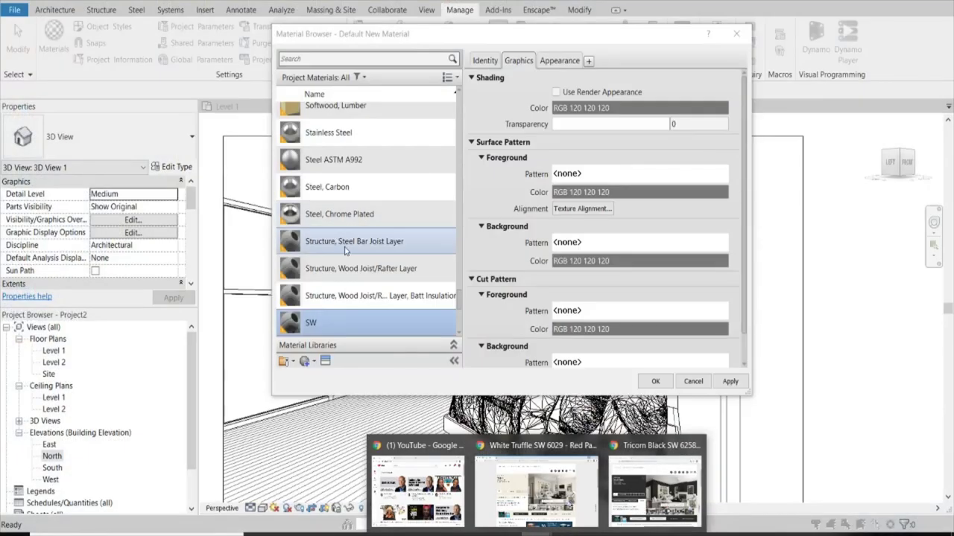
type("58")
key("Return")
left_click(639, 108)
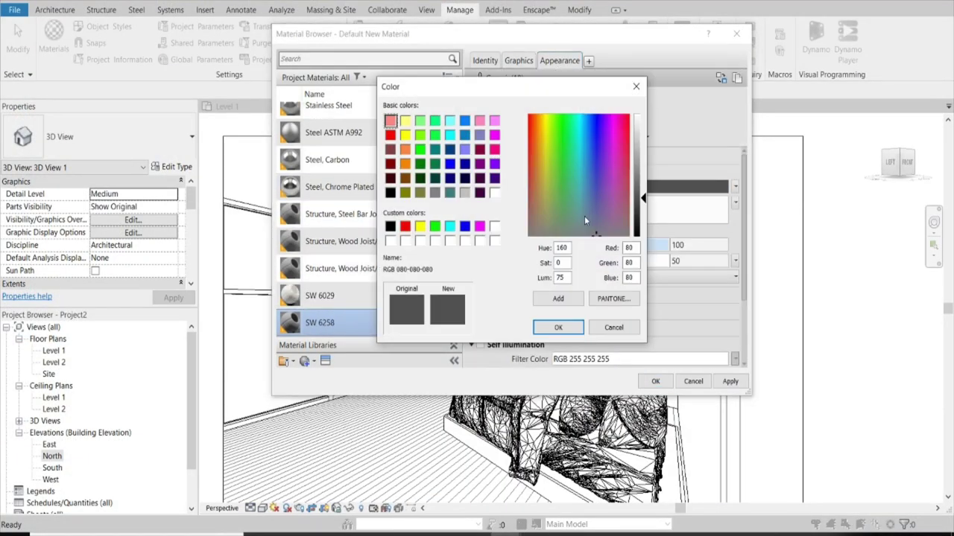
left_click(654, 479)
left_click(777, 58)
type("47")
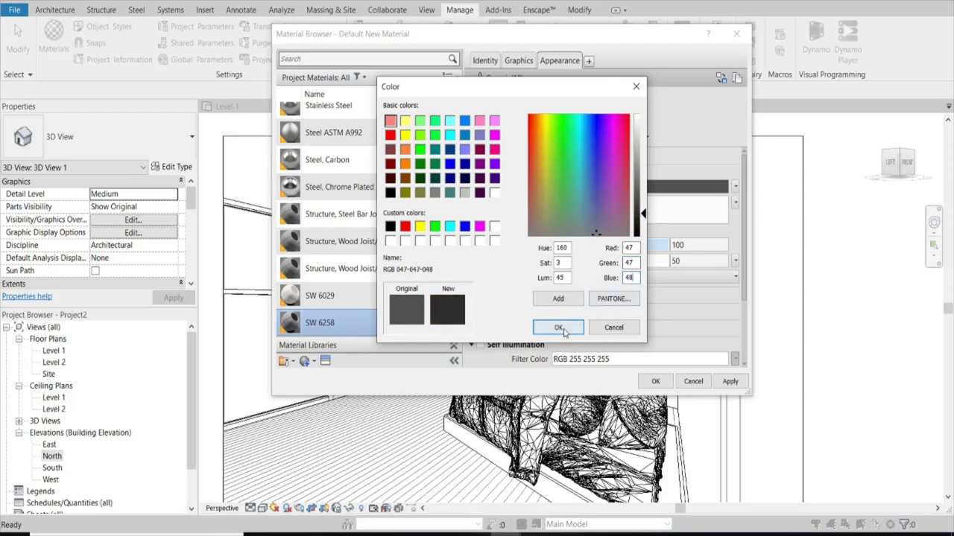
left_click(558, 328)
left_click(655, 380)
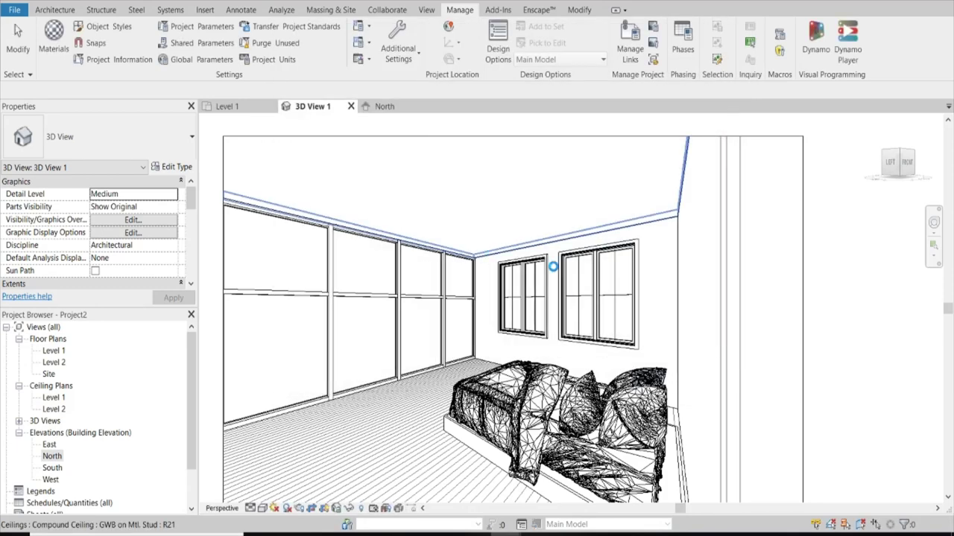
left_click(525, 290)
- Set the Window-Casement-Double 57" x 72" interior frame material to SW 6258, then check the render
left_click(175, 167)
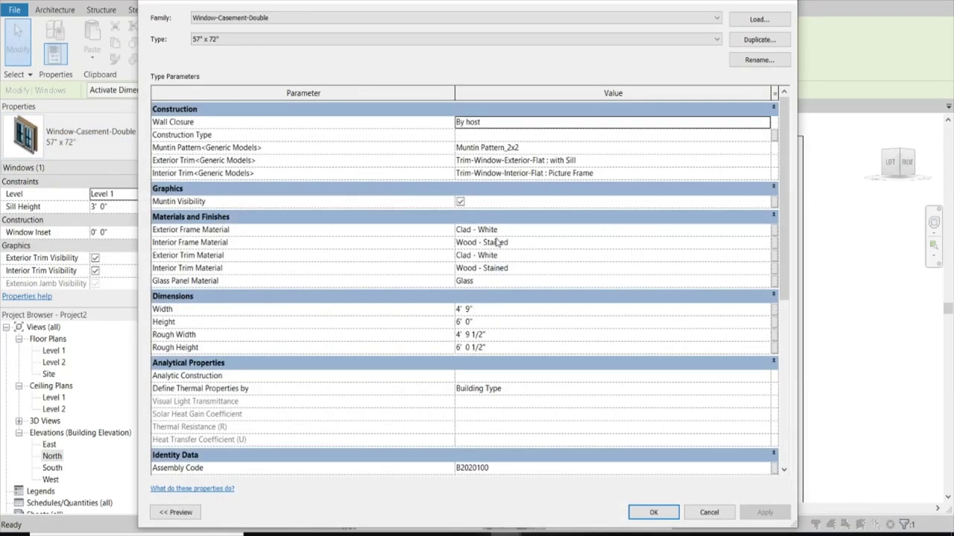
left_click(765, 242)
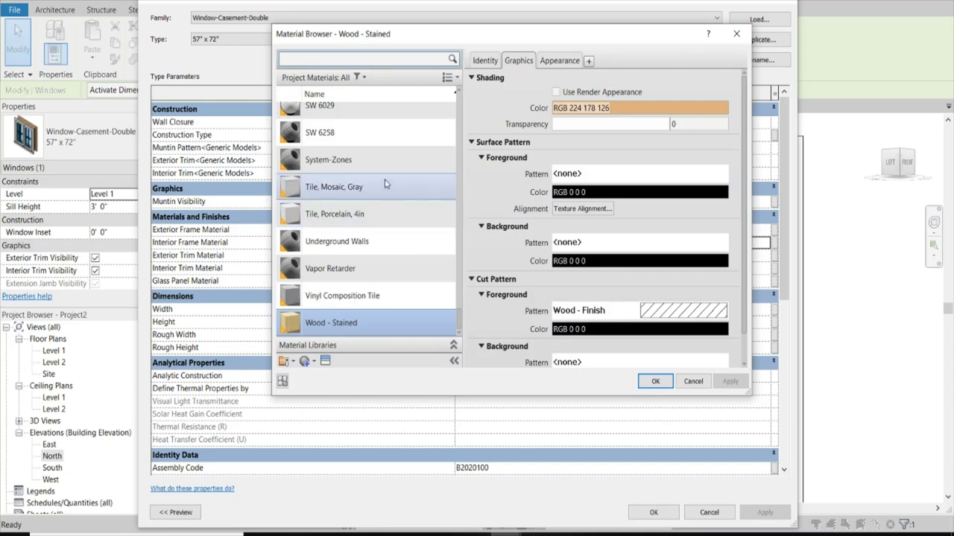
left_click(320, 140)
left_click(656, 393)
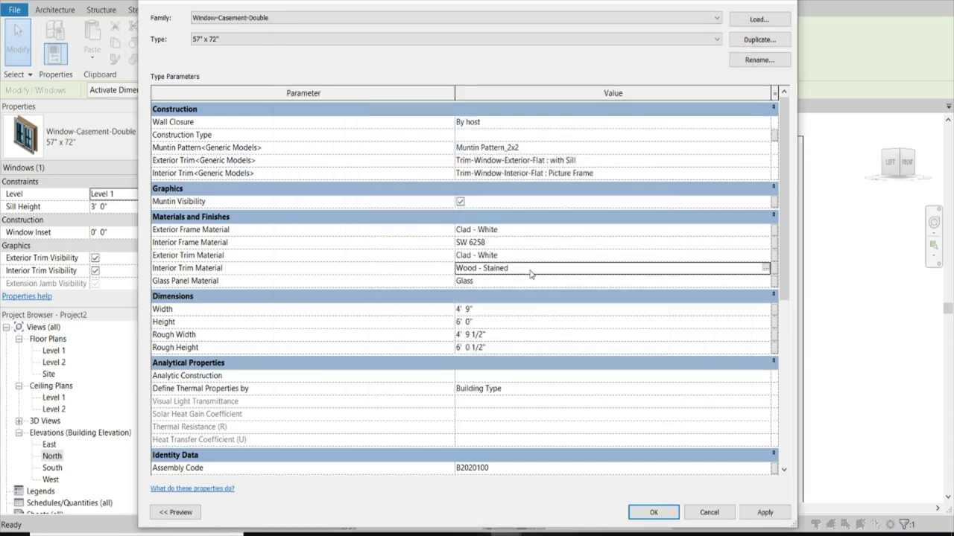
left_click(535, 529)
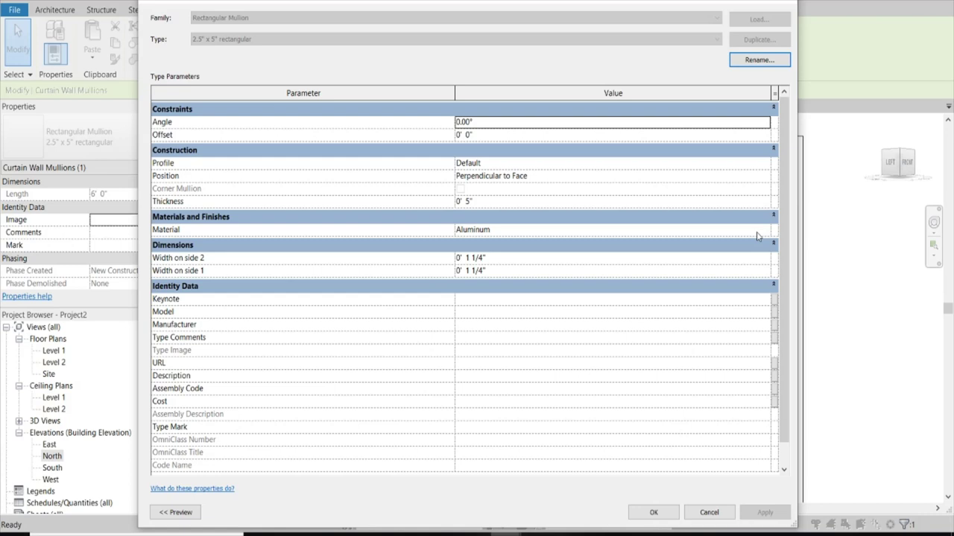
- Search the Material Browser for a 'black' or 'metal' mullion material, then cancel without changes
left_click(756, 232)
left_click(763, 230)
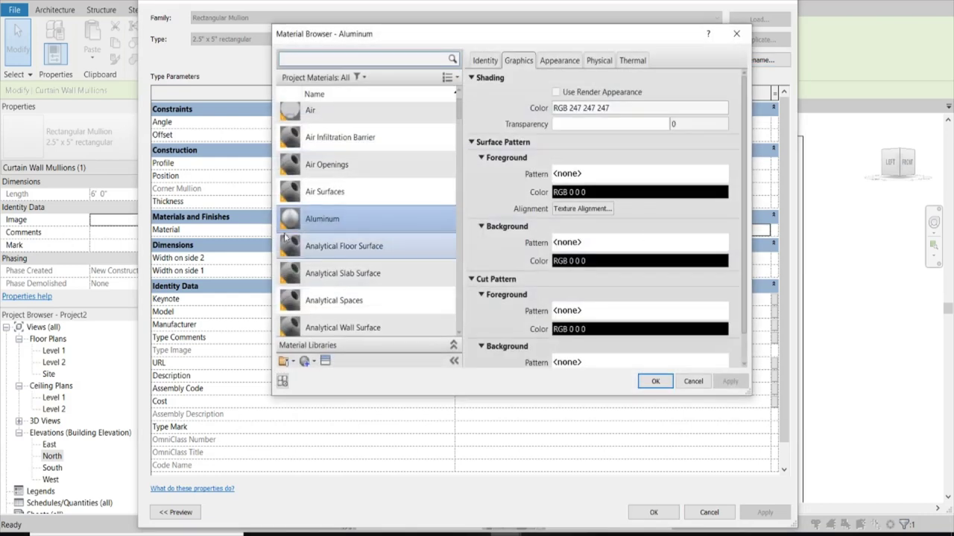
type("BLACK")
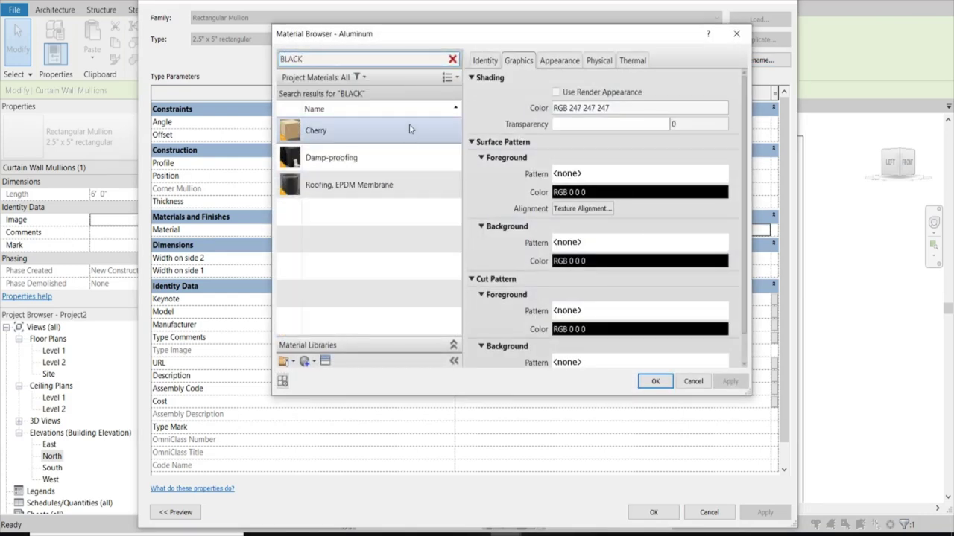
key("BackSpace")
key("BackSpace")
key("BackSpace")
type("METAL")
scroll(405, 239, "down", 2)
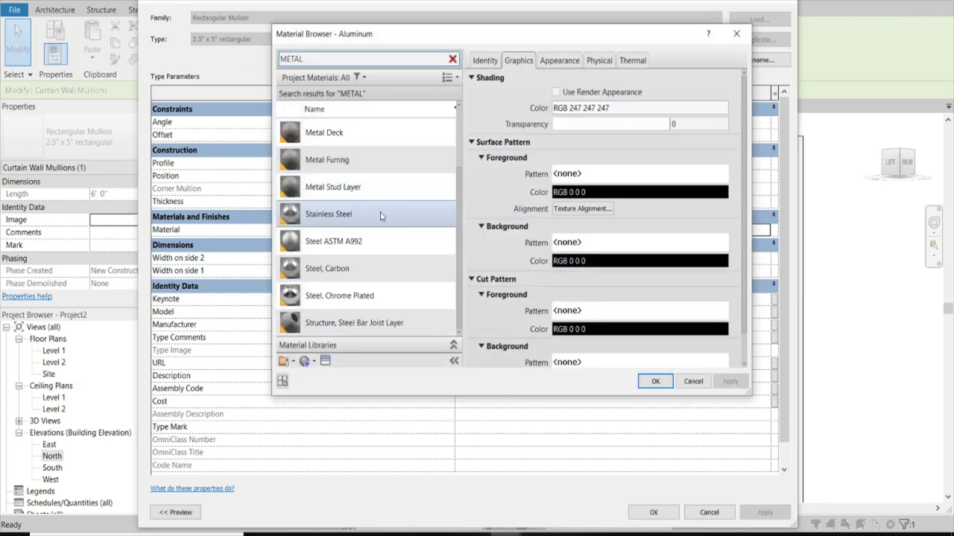
scroll(404, 223, "up", 2)
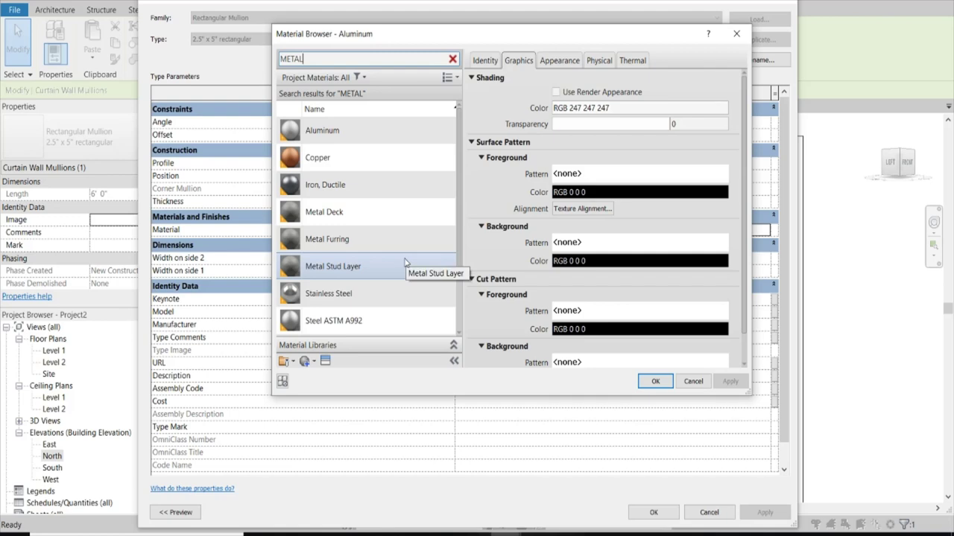
key("BackSpace")
key("BackSpace")
key("BackSpace")
type("BLACK")
key("BackSpace")
key("BackSpace")
key("BackSpace")
type("b")
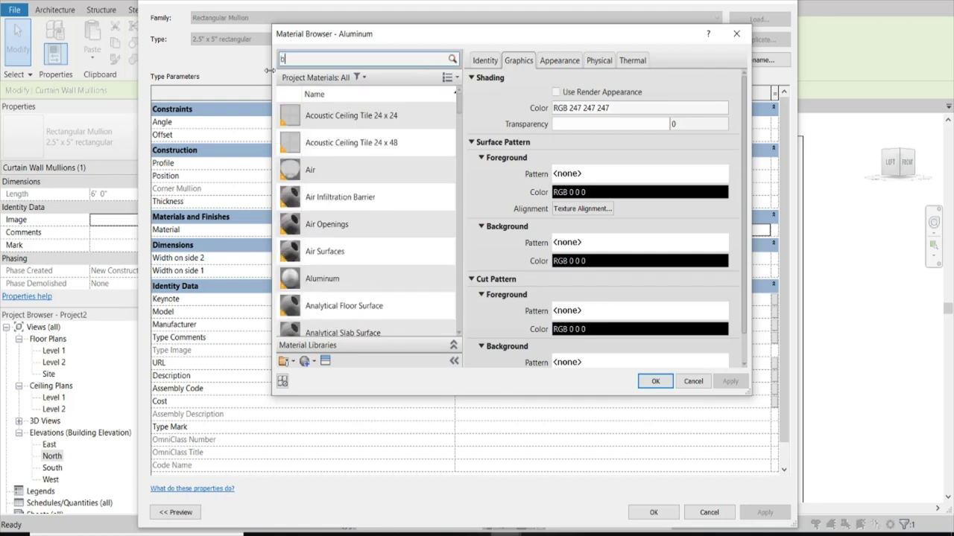
type("lack")
key("BackSpace")
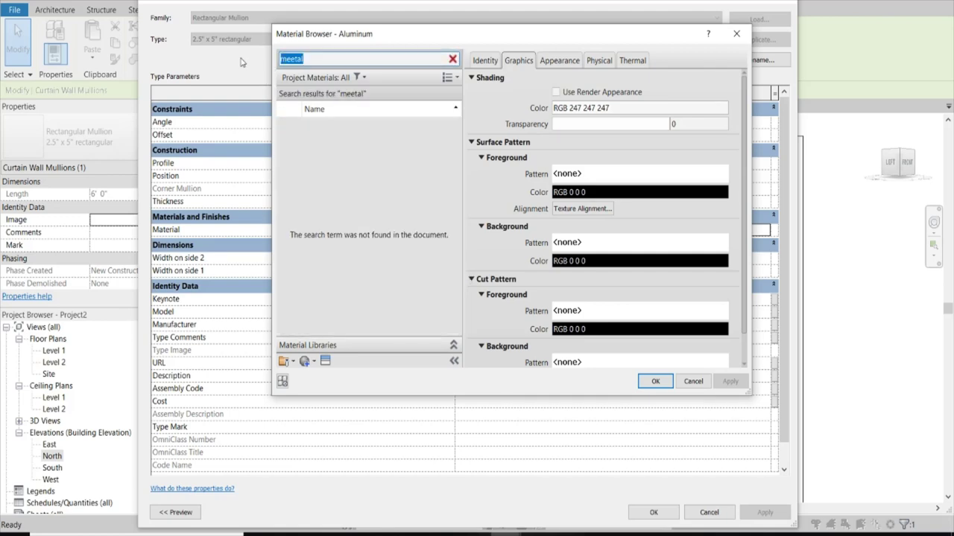
left_click(687, 380)
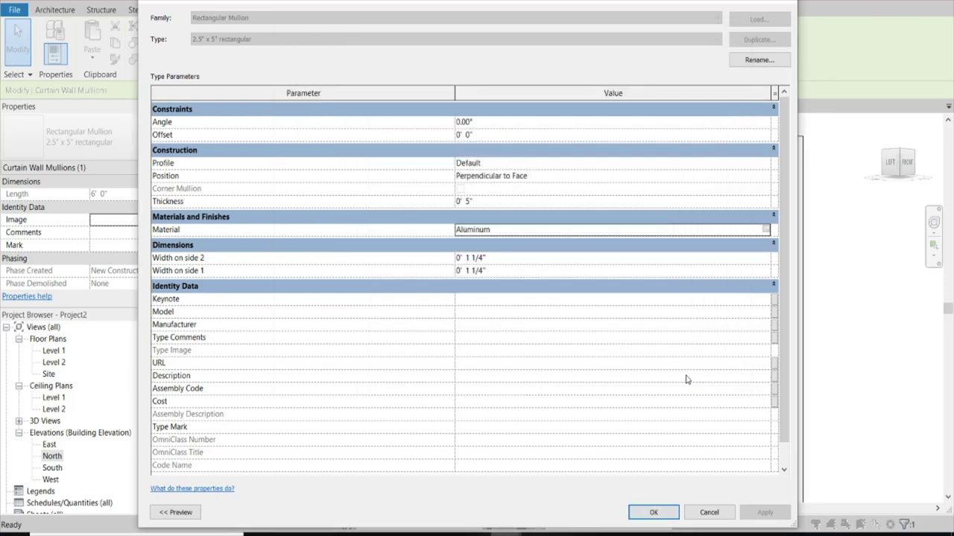
- Reopen the mullion materials, minimize the Enscape window, and switch to Chrome
left_click(765, 230)
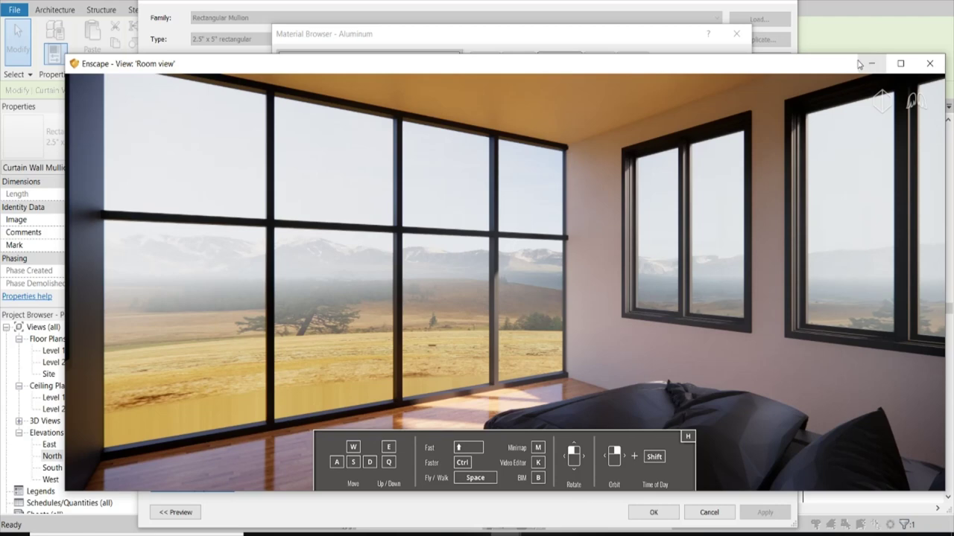
left_click(866, 63)
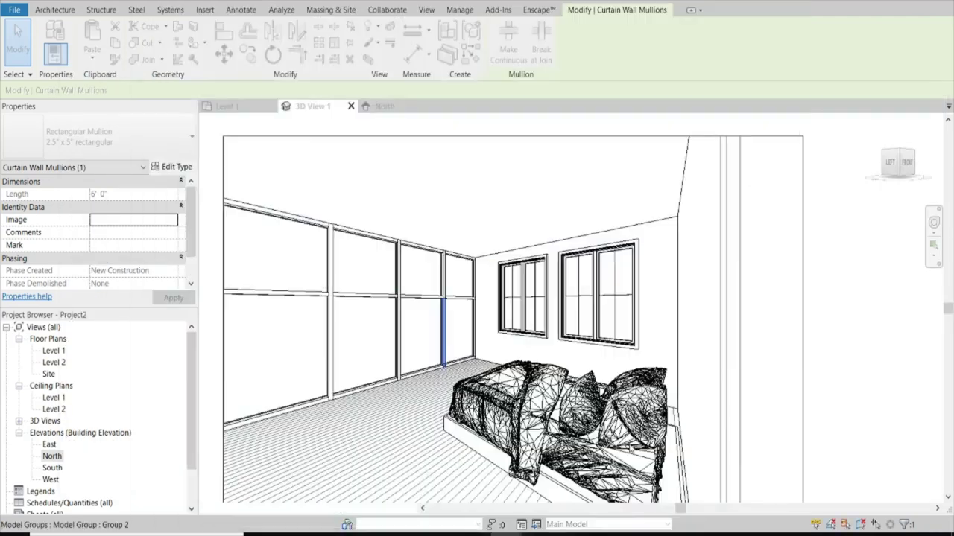
key("alt+Tab")
- Search Google Images for 'floor tile black and white 6 x 12'
left_click(362, 97)
type("fl")
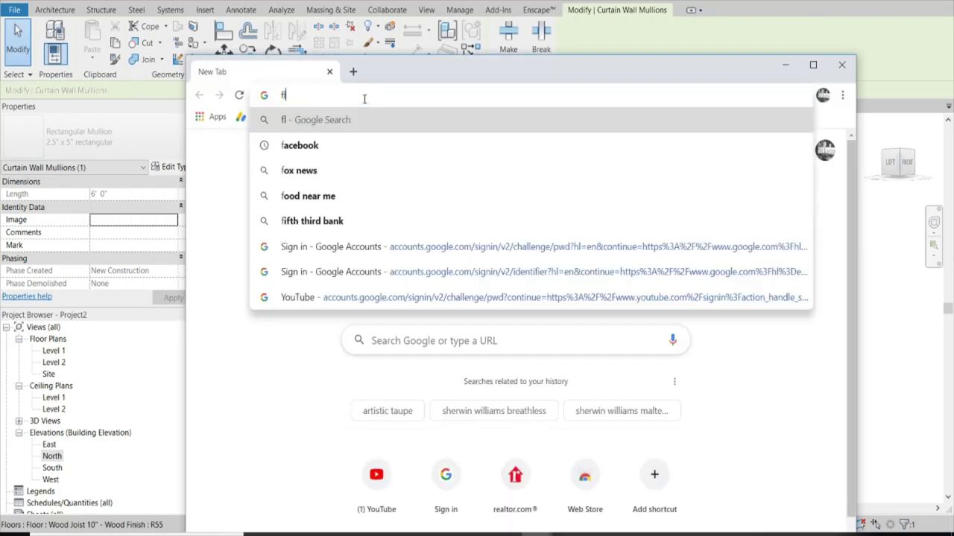
type("oor tile black and")
key("Return")
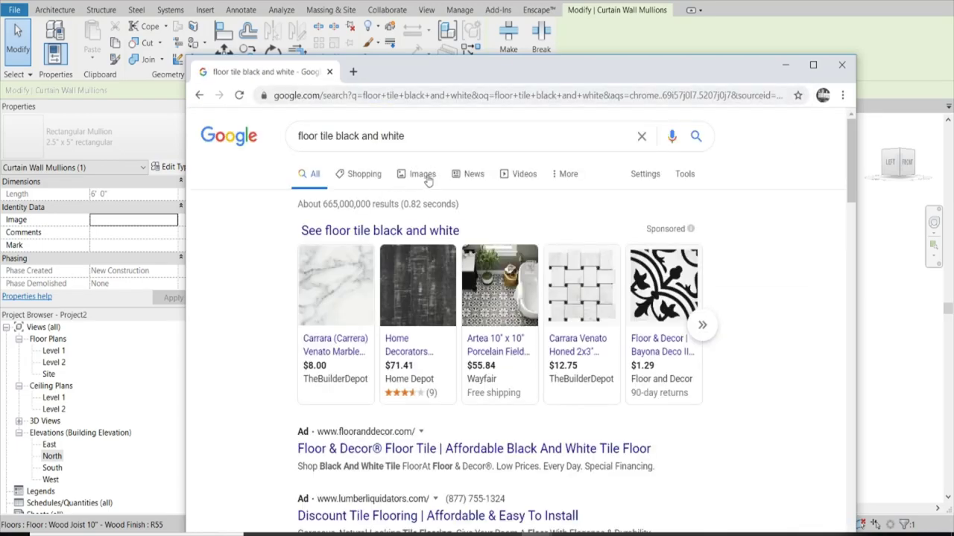
left_click(425, 174)
scroll(473, 221, "down", 5)
scroll(474, 221, "up", 3)
scroll(412, 124, "up", 3)
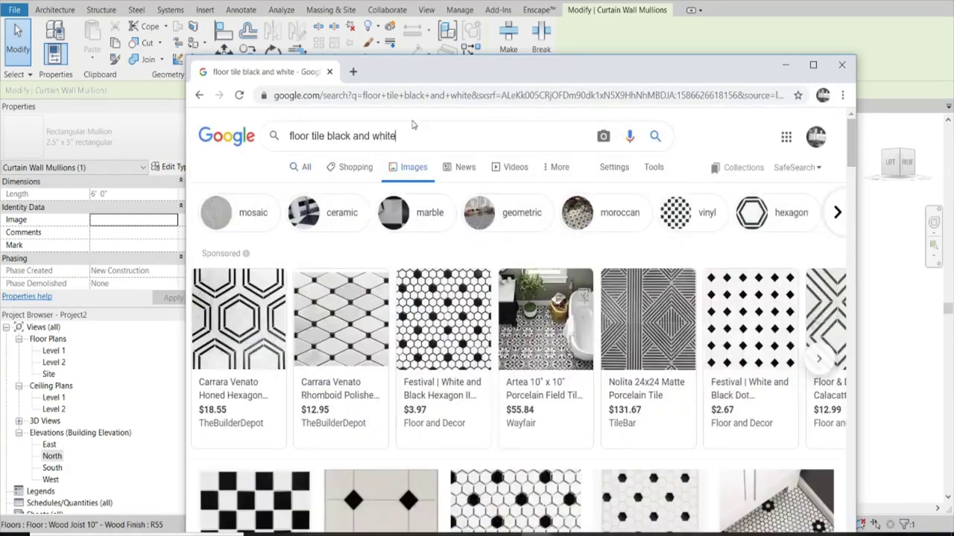
type("6 x 12")
key("Return")
- Preview the tile results and save the black Montauk slate tile image to disk
scroll(414, 186, "down", 5)
scroll(415, 242, "down", 3)
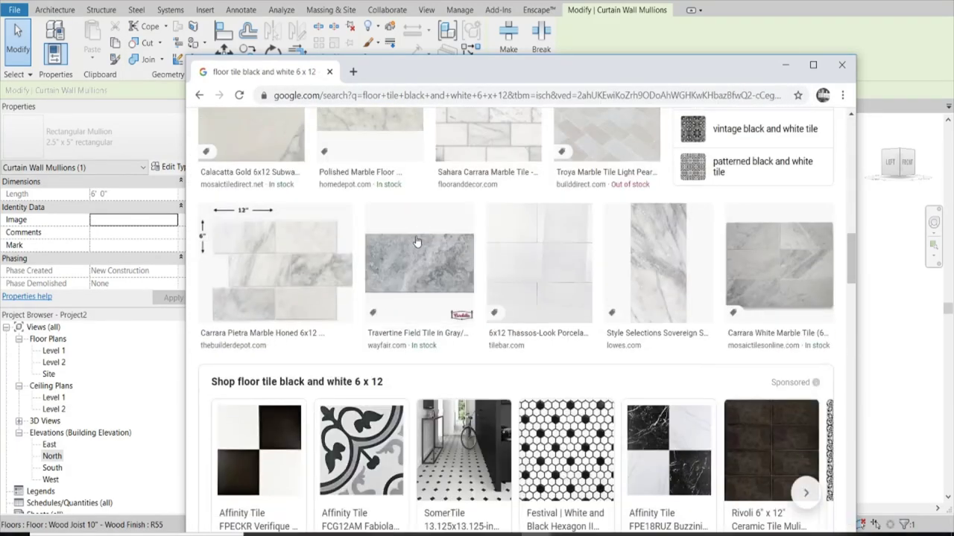
scroll(415, 241, "down", 3)
scroll(292, 240, "down", 2)
left_click(293, 238)
scroll(294, 238, "down", 2)
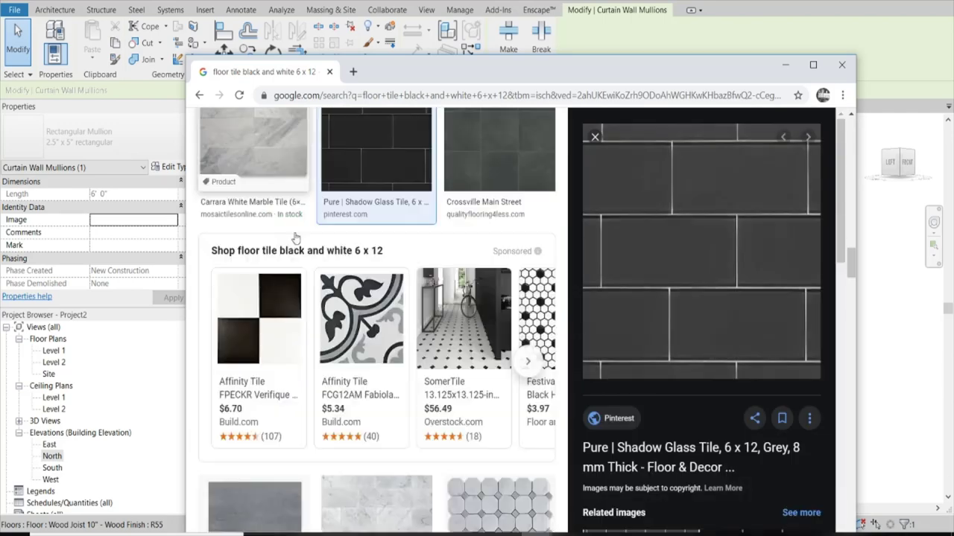
scroll(296, 239, "down", 3)
left_click(295, 238)
scroll(385, 246, "down", 3)
scroll(385, 245, "down", 4)
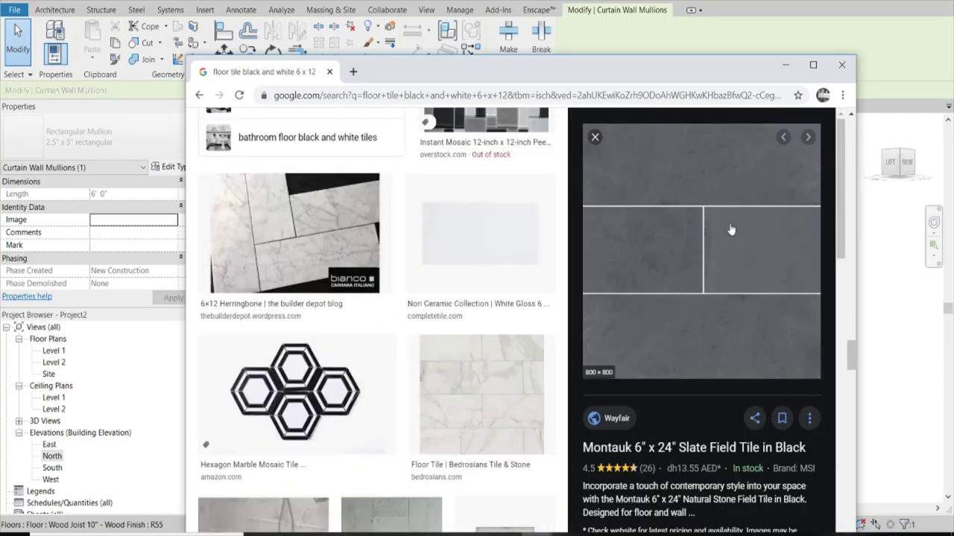
right_click(729, 226)
left_click(767, 347)
- Create a material named 'floor new' using the saved Montauk slate tile image as its appearance
key("Return")
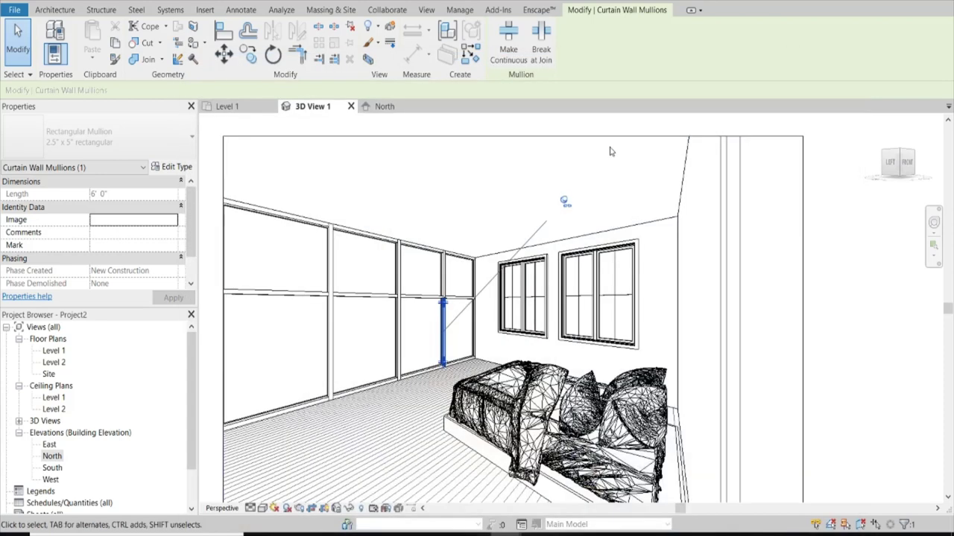
left_click(460, 11)
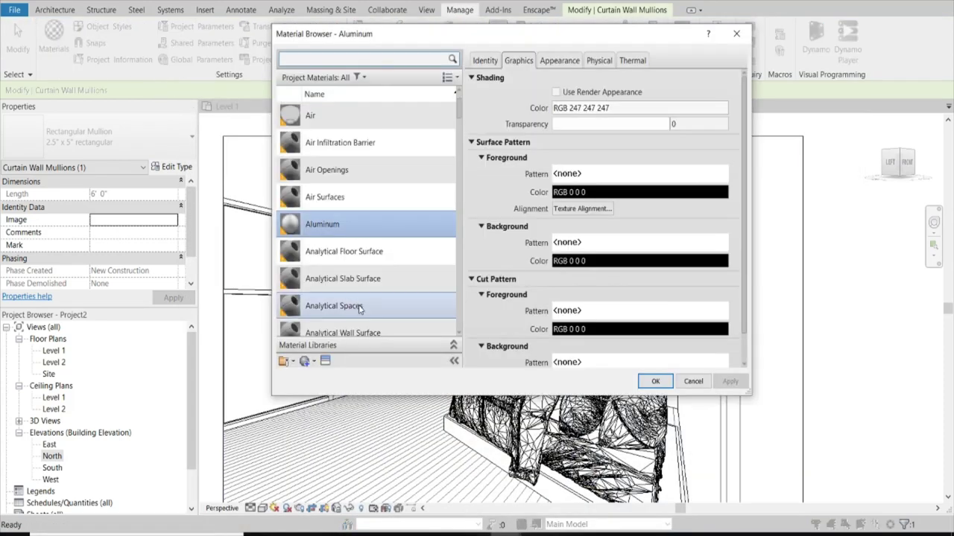
scroll(365, 216, "down", 8)
left_click(342, 223)
type("new")
key("Return")
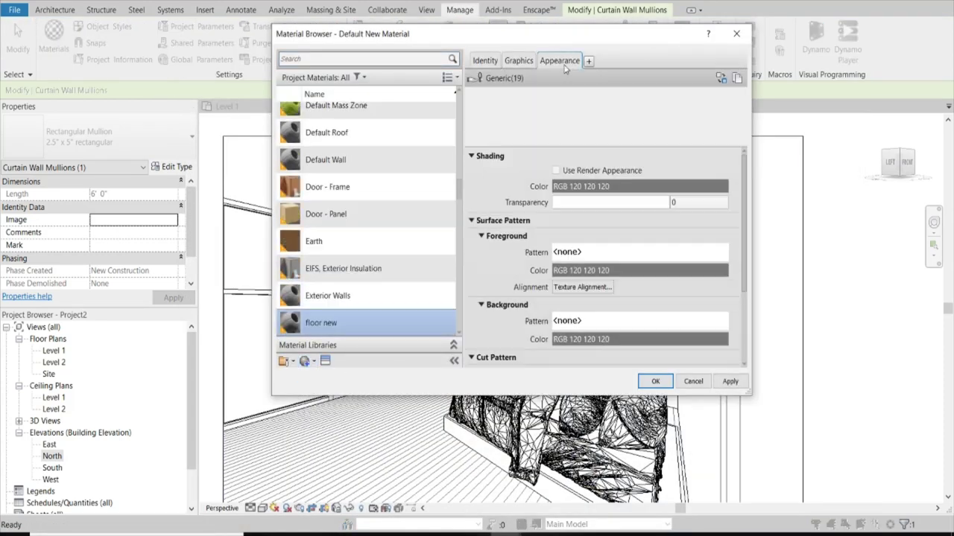
left_click(615, 209)
double_click(350, 161)
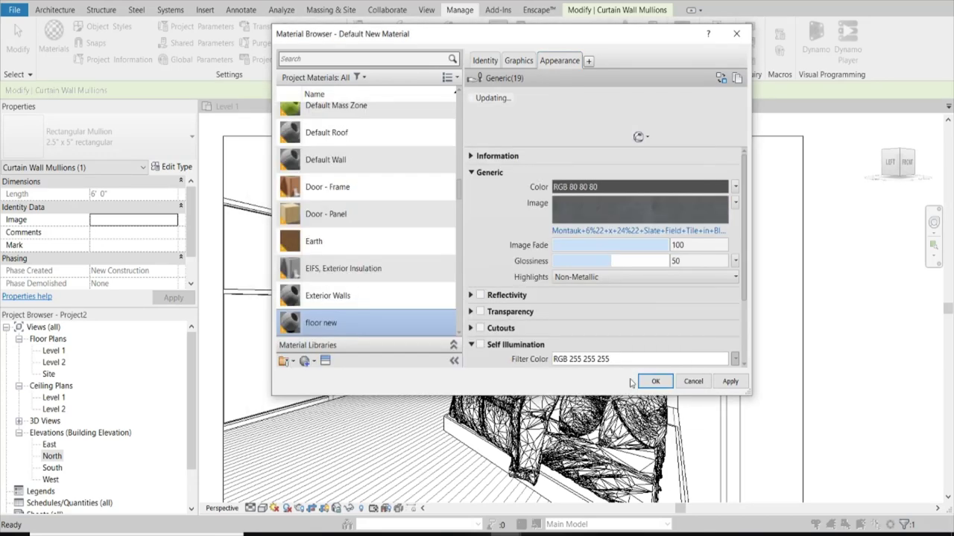
left_click(656, 382)
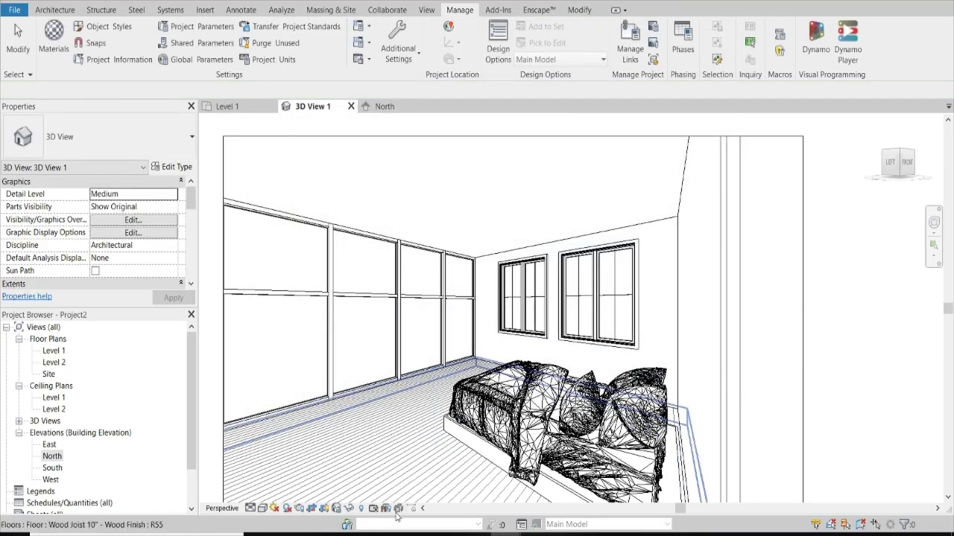
left_click(313, 417)
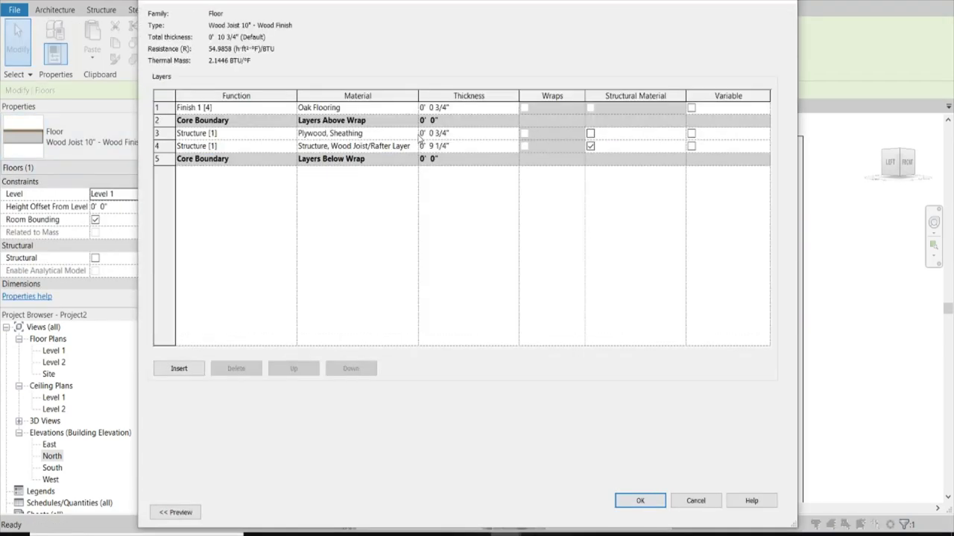
- Set the floor's plywood sheathing layer material to 'floor new'
left_click(414, 134)
type("r")
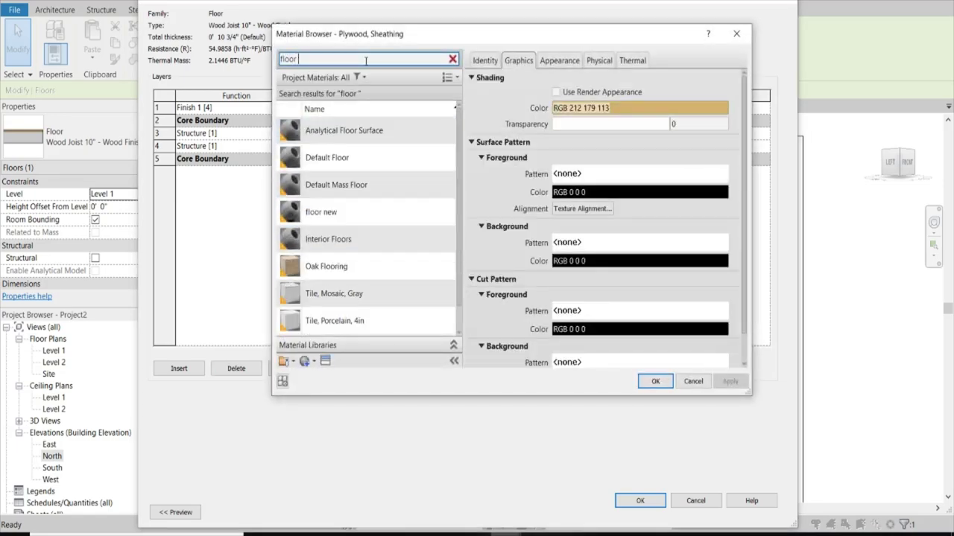
left_click(328, 212)
left_click(656, 381)
left_click(640, 501)
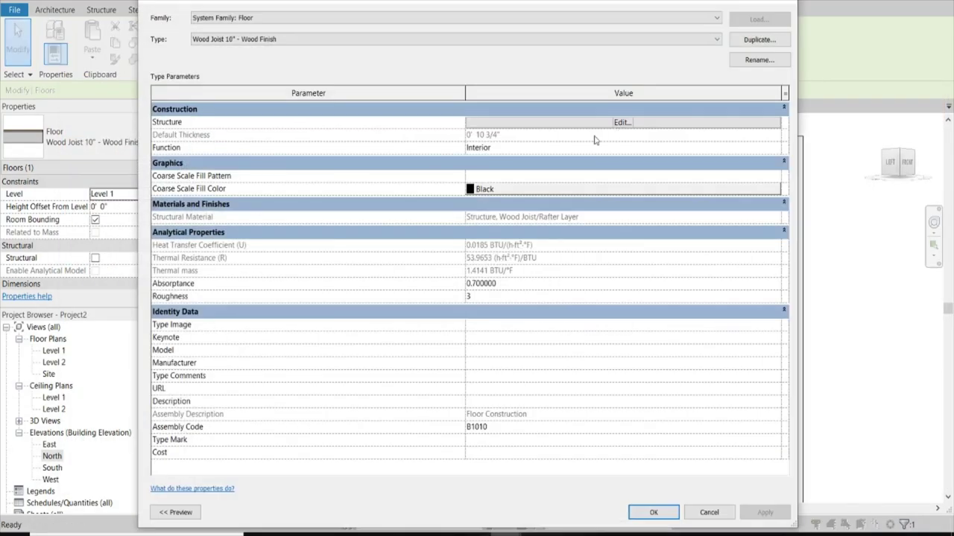
- Recheck the floor new layer in the assembly, then bring up the Enscape render
left_click(570, 124)
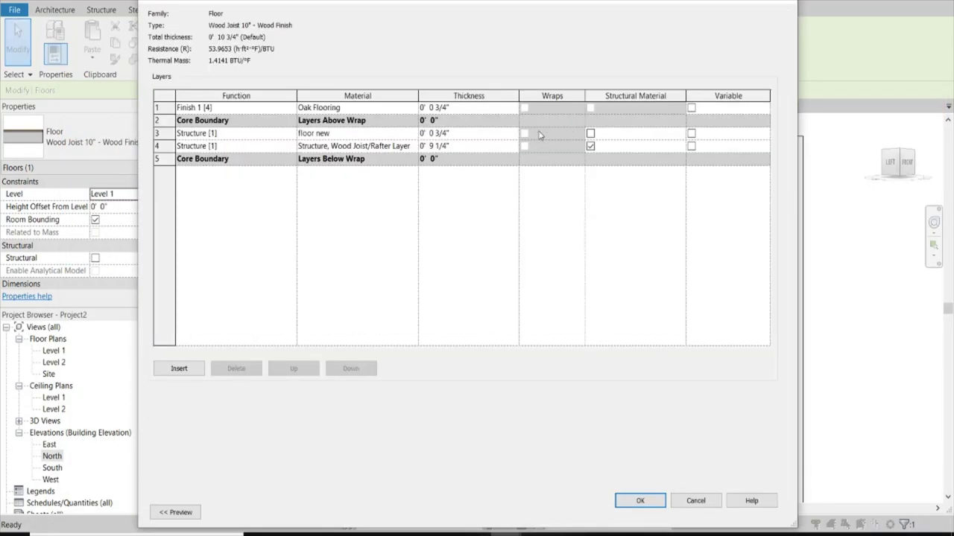
left_click(354, 134)
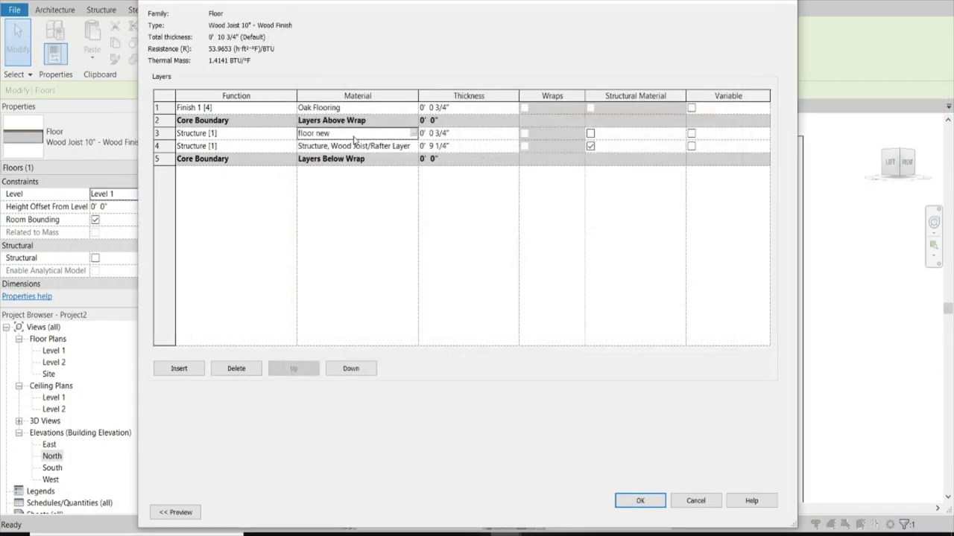
left_click(632, 498)
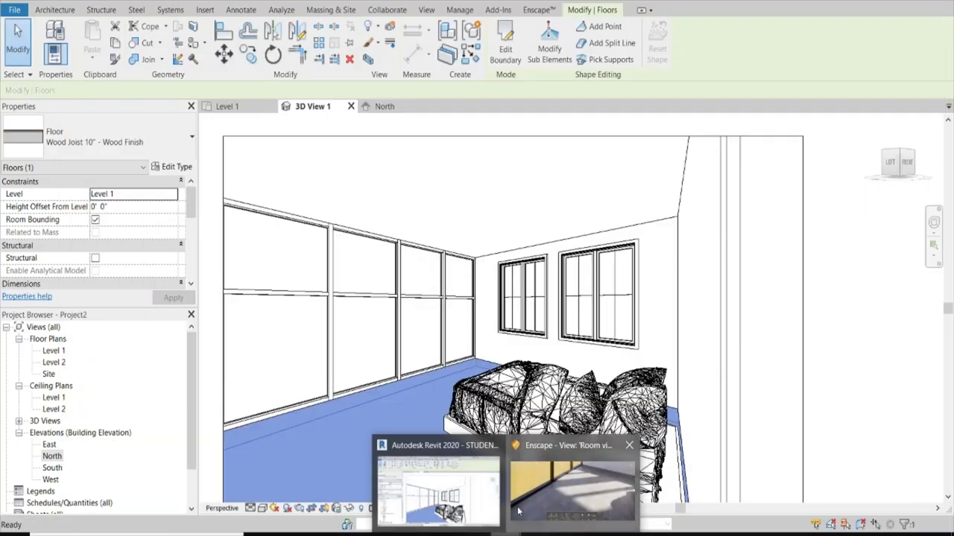
left_click(519, 511)
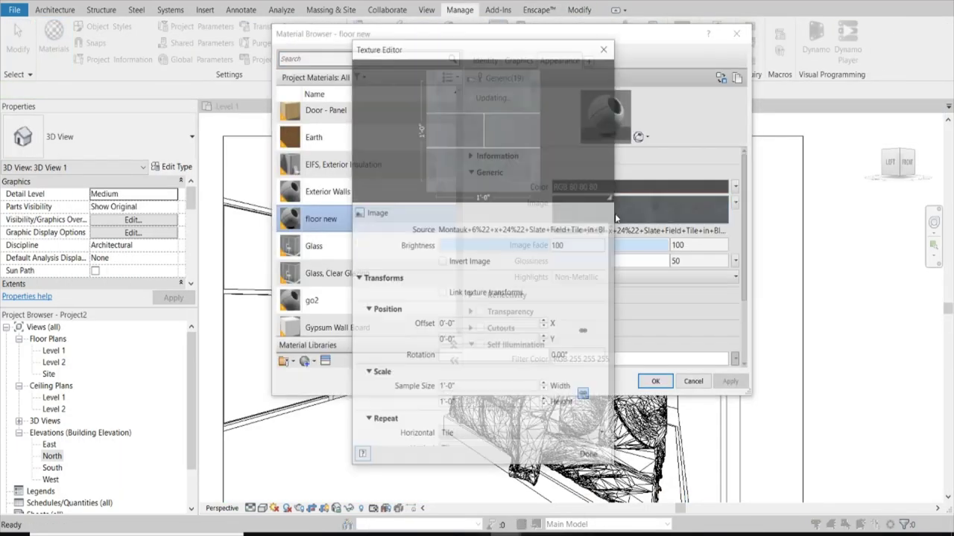
- Set the floor new texture's sample width and height to 2'-6" each
double_click(491, 388)
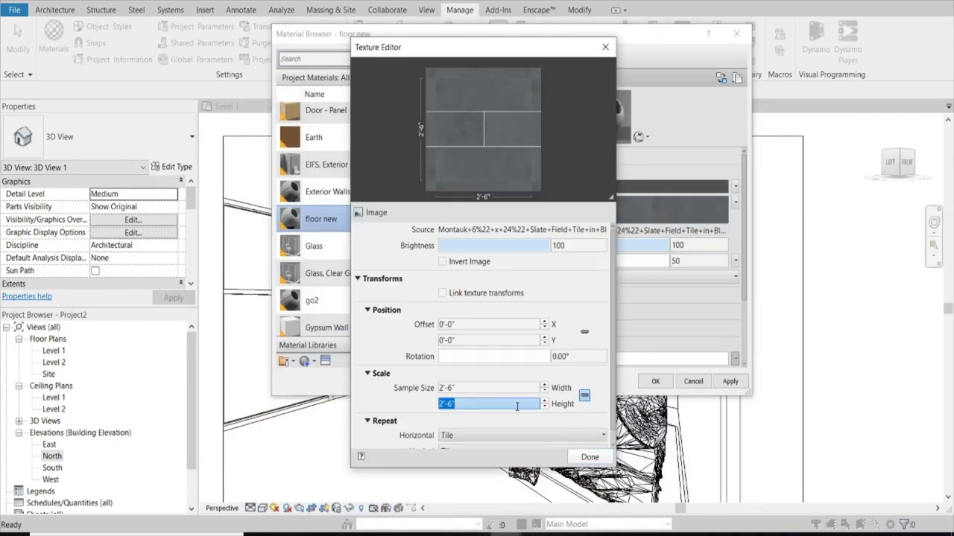
scroll(593, 354, "down", 1)
left_click(589, 457)
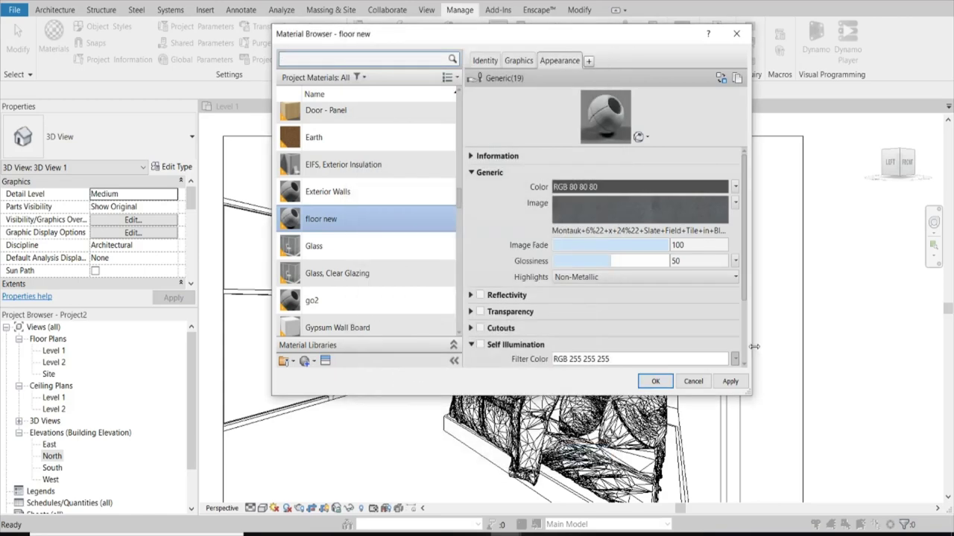
left_click(610, 504)
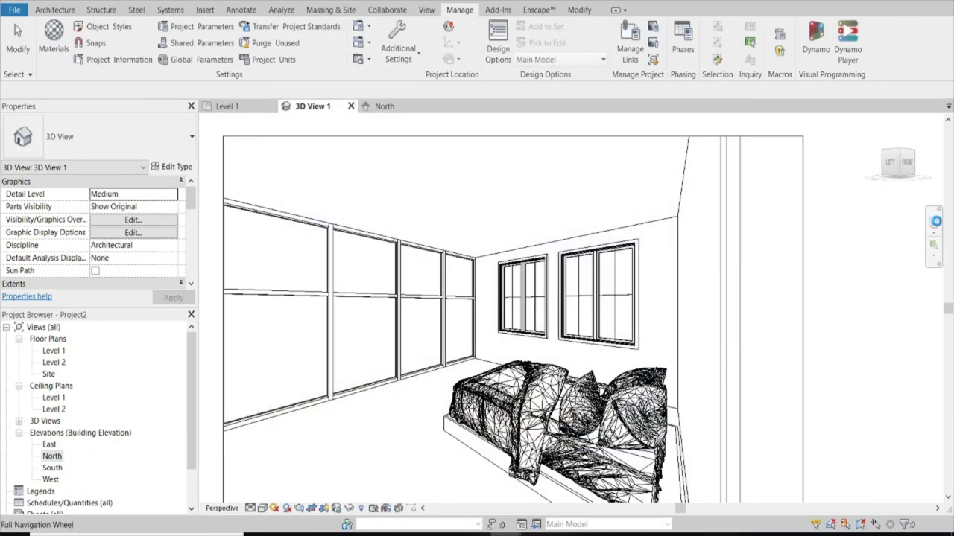
- Orbit the 3D view with the navigation wheel to face the window wall
left_click(933, 224)
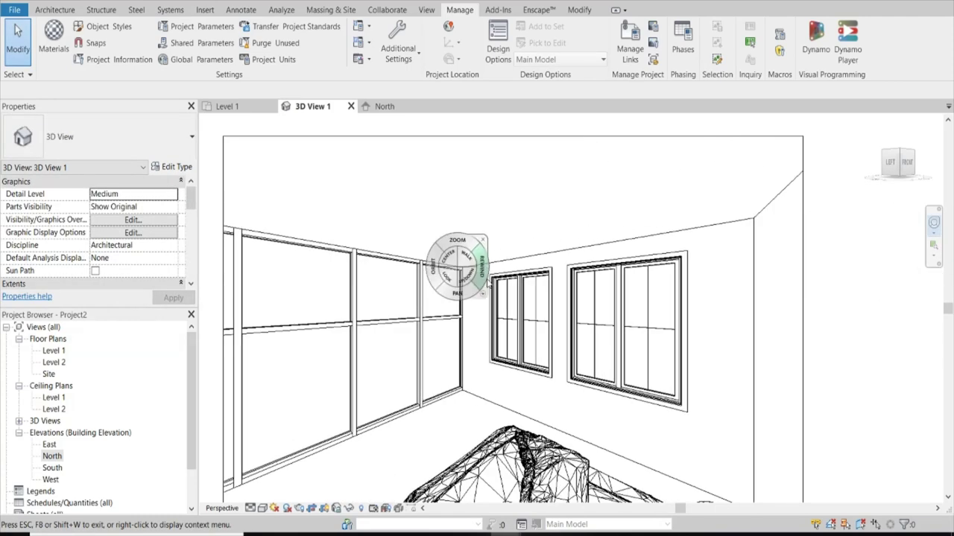
mouse_move(443, 277)
left_mouse_down()
mouse_move(325, 277)
mouse_move(362, 224)
mouse_move(351, 372)
mouse_move(372, 213)
mouse_move(352, 214)
left_mouse_up()
key("Escape")
- Choose SW 6029 as the paint material with the PT tool
key("p")
key("t")
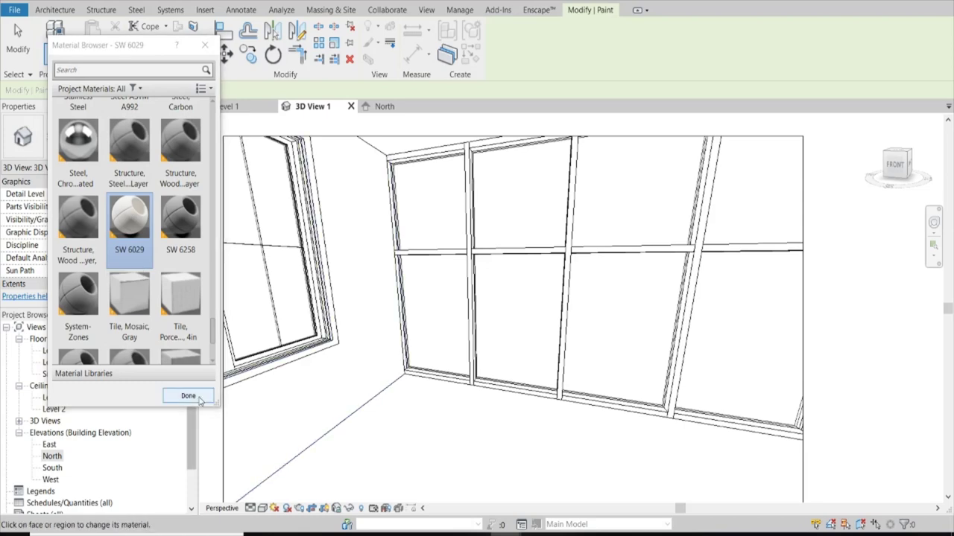
left_click(187, 396)
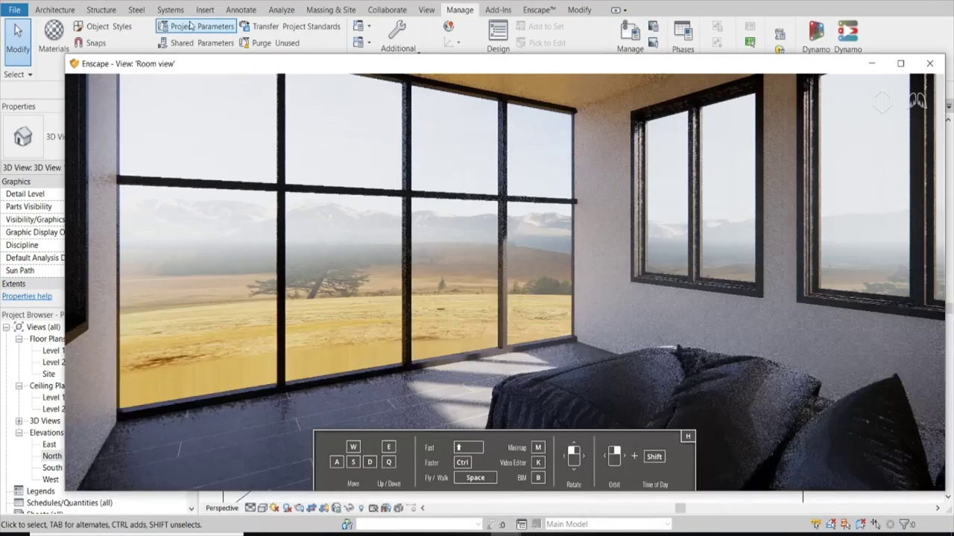
left_click(539, 9)
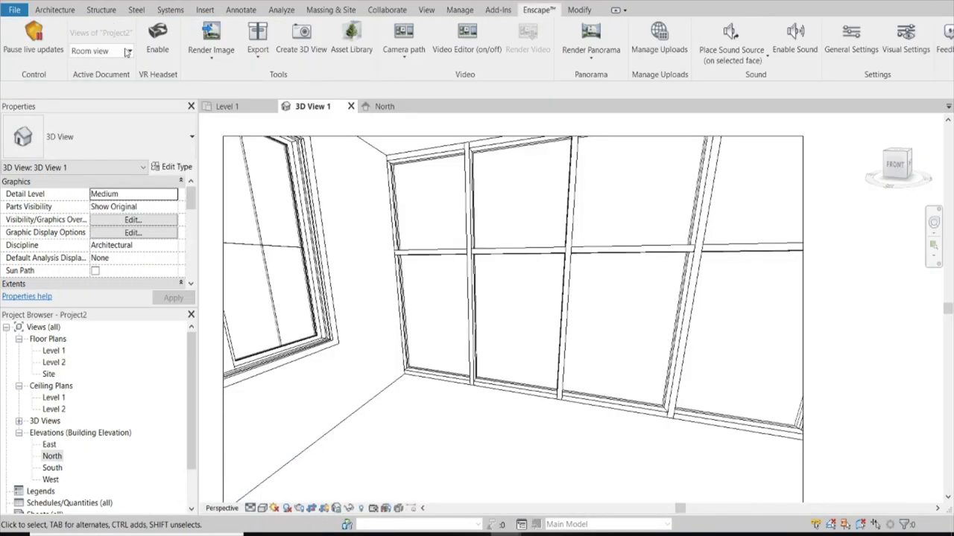
left_click(102, 50)
- Render the Room view in Enscape and drag the time of day to around 00:20
left_click(97, 121)
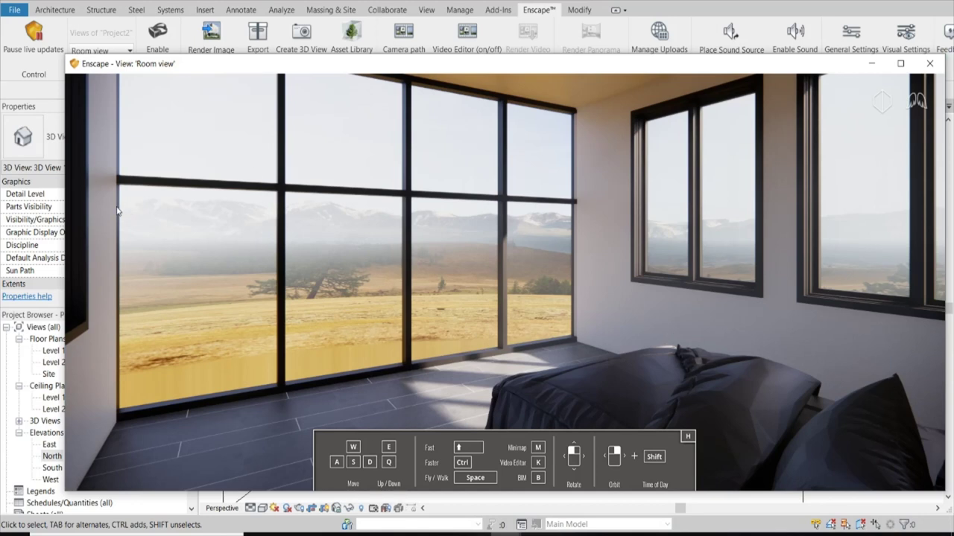
mouse_move(292, 315)
right_mouse_down("shift")
mouse_move(398, 268)
mouse_move(321, 270)
mouse_move(906, 237)
right_mouse_up("shift")
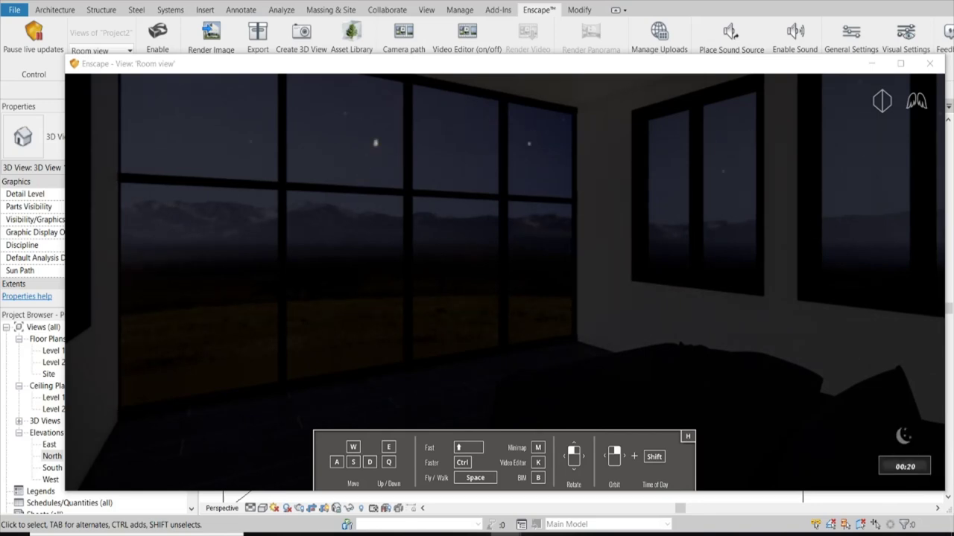
left_click(900, 42)
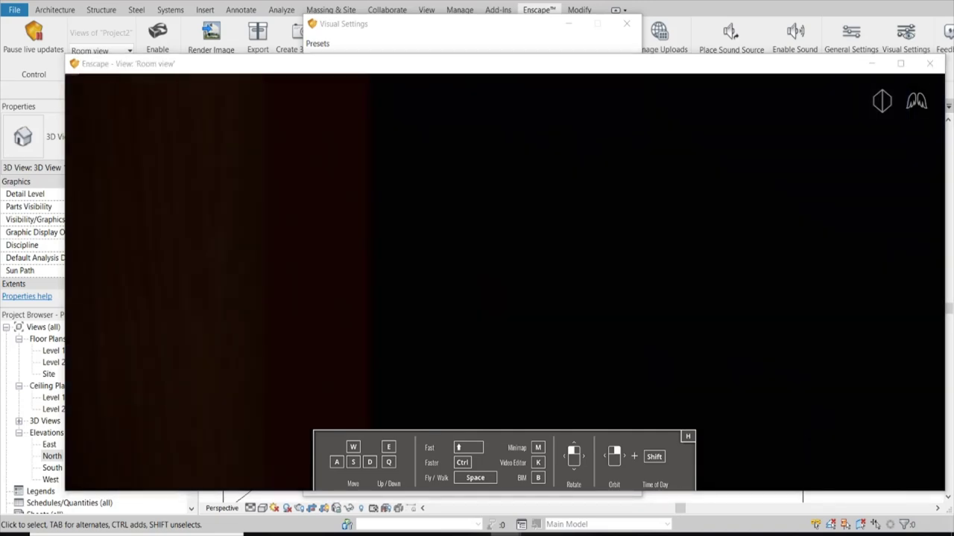
- Switch the Enscape render camera to the saved Room view
left_click(101, 51)
left_click(102, 51)
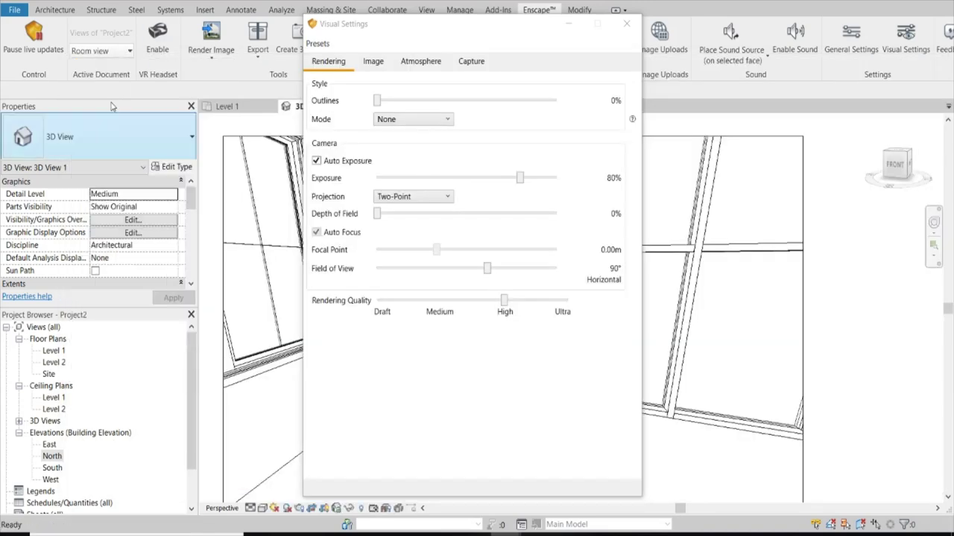
left_click(101, 50)
left_click(109, 121)
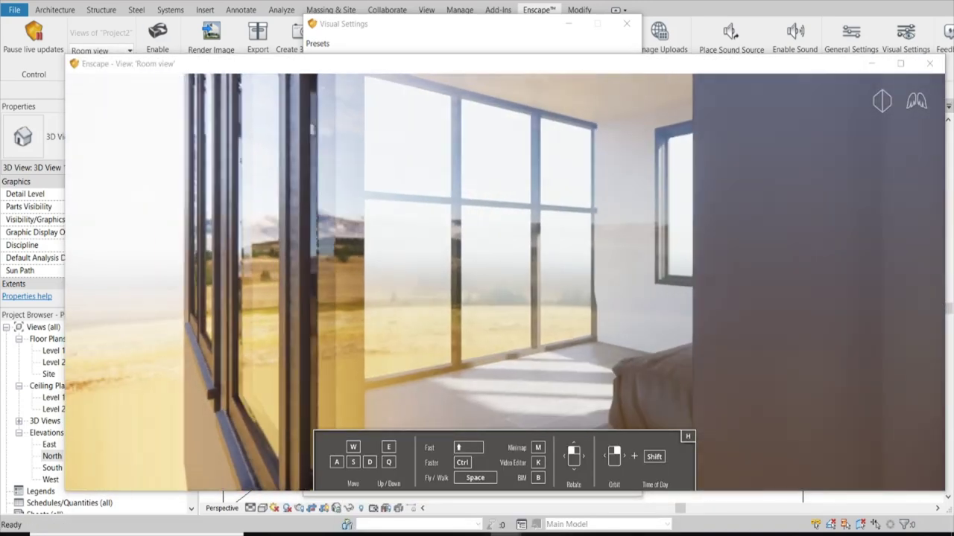
left_click(101, 50)
left_click(109, 120)
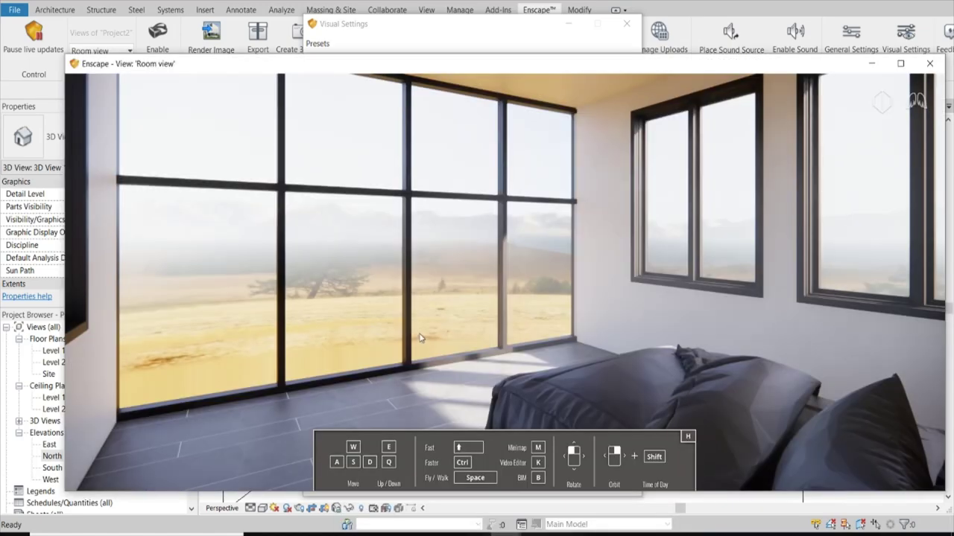
- Set the time of day to about 17:46, review Atmosphere, then open the Asset Library
mouse_move(477, 283)
right_mouse_down("shift")
mouse_move(566, 283)
mouse_move(507, 283)
right_mouse_up("shift")
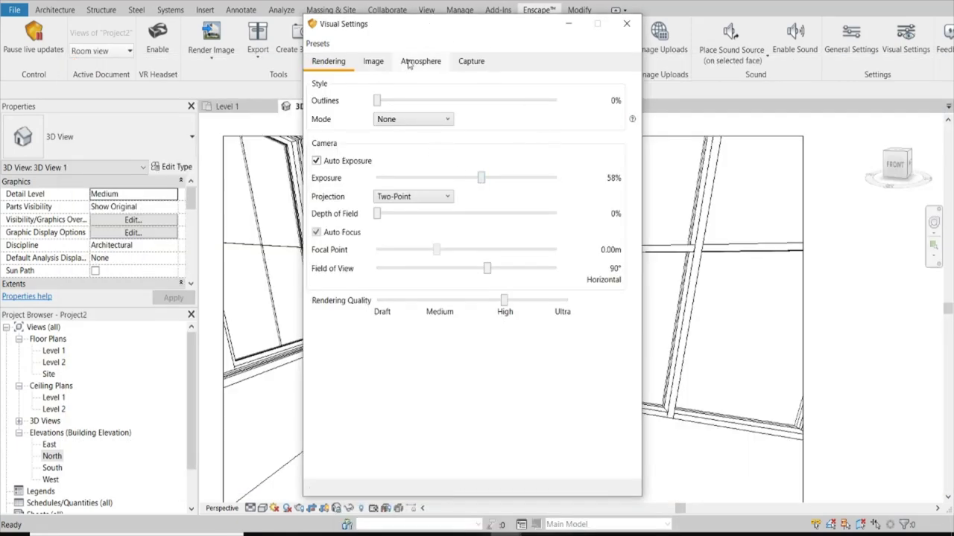
left_click(409, 62)
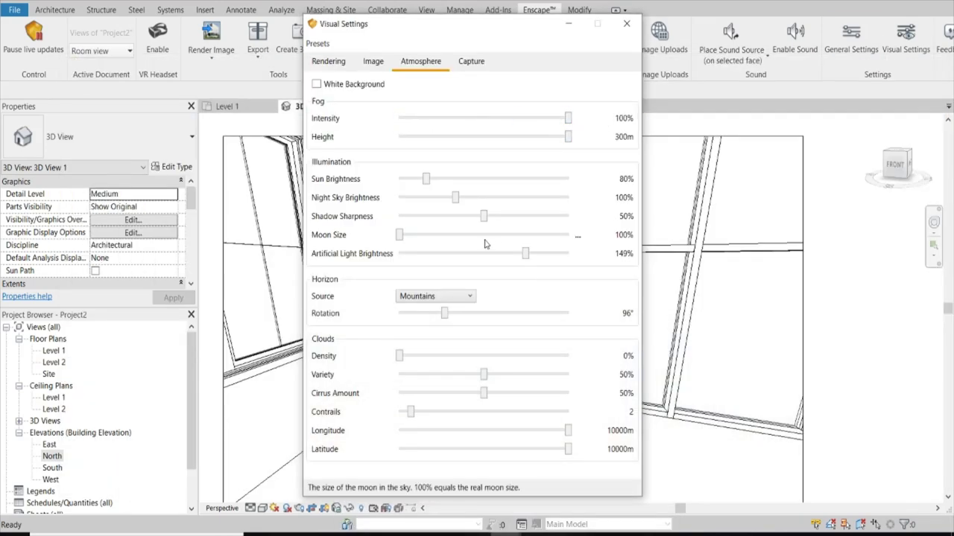
left_click(533, 476)
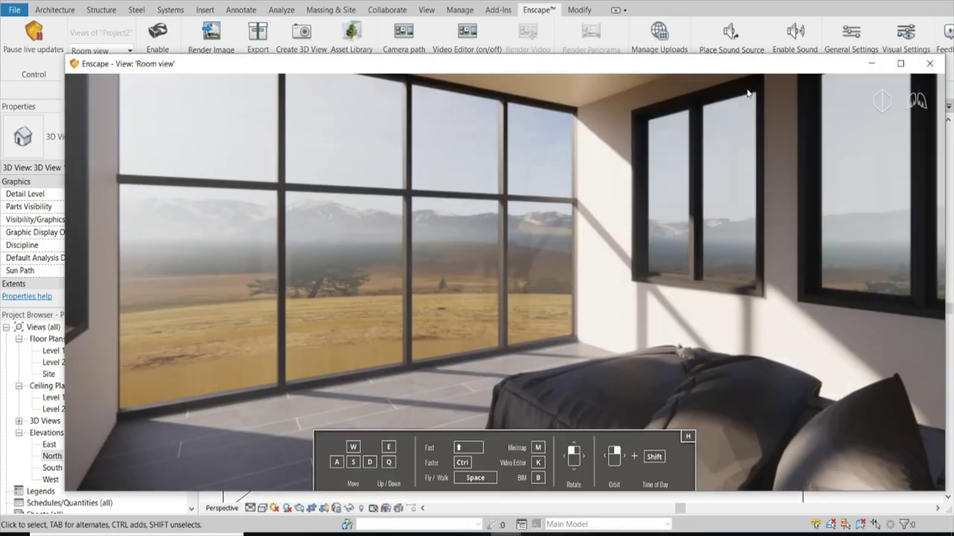
left_click(871, 64)
left_click(224, 104)
- Pick the 'Connor and Isabella, Standing' figure from the People category of the Asset Library
left_click(352, 37)
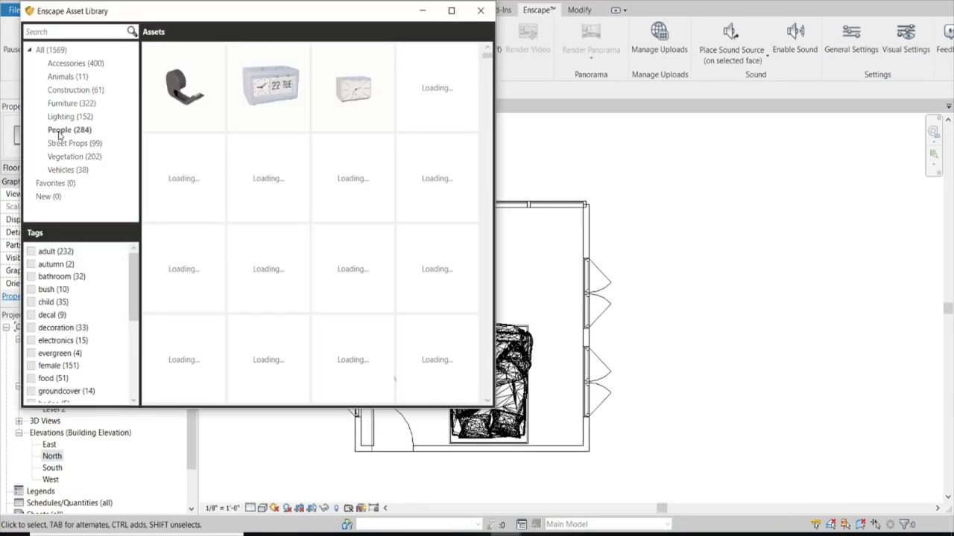
left_click(71, 132)
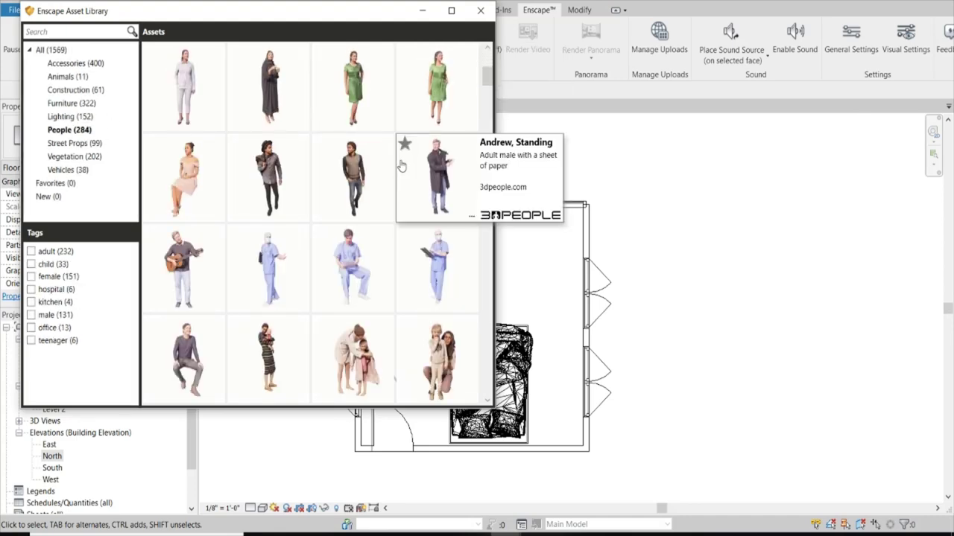
scroll(401, 166, "down", 1)
scroll(401, 165, "down", 1)
scroll(401, 166, "down", 1)
scroll(401, 165, "down", 2)
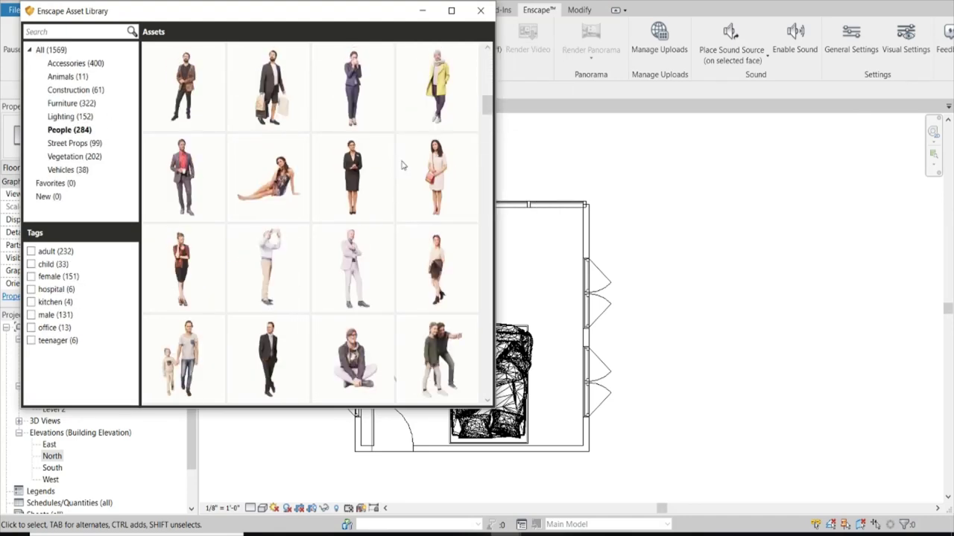
scroll(401, 166, "down", 1)
scroll(402, 166, "down", 1)
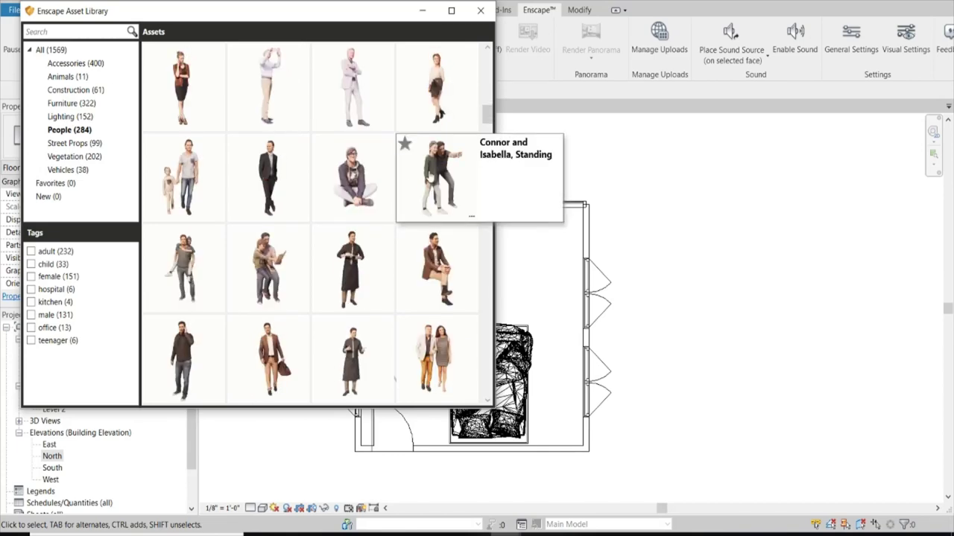
left_click(435, 173)
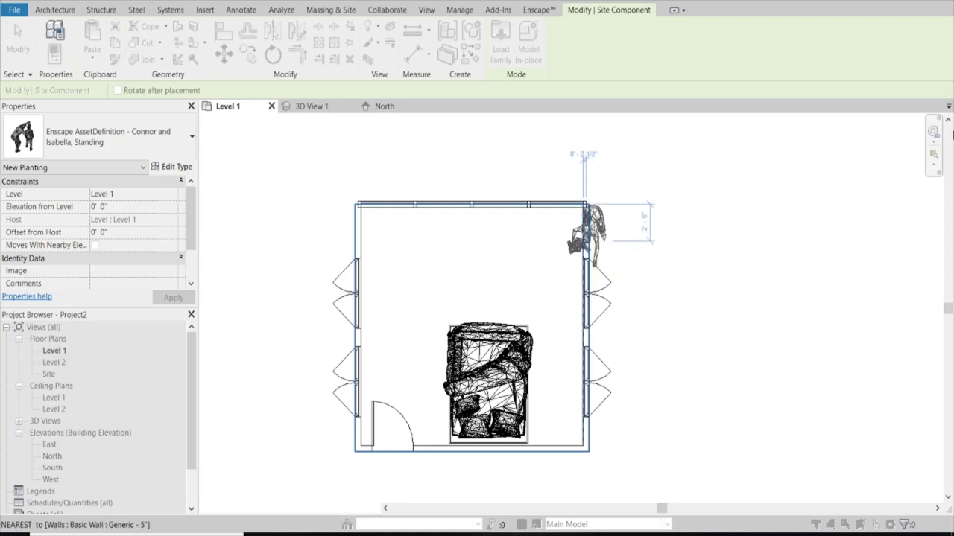
- Place the Connor and Isabella couple by the bedroom's right wall
left_click(556, 240)
scroll(548, 245, "up", 3)
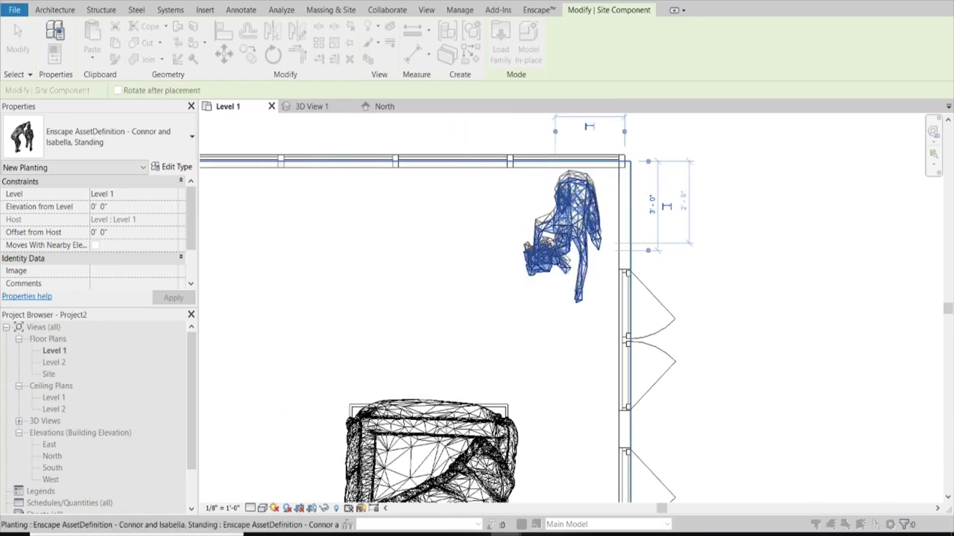
key("Escape")
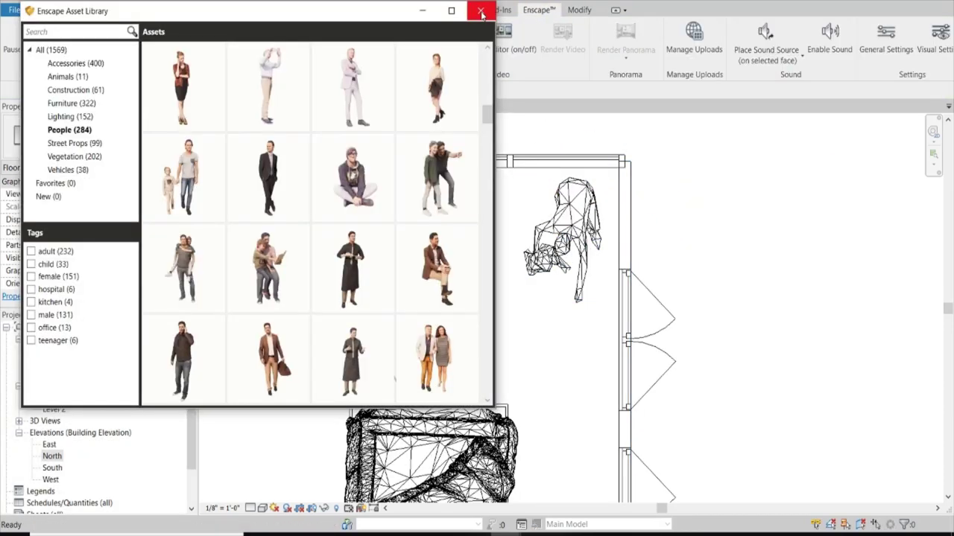
- Rotate the couple with RO to face the window and check it in Enscape
left_click(480, 10)
left_click(566, 238)
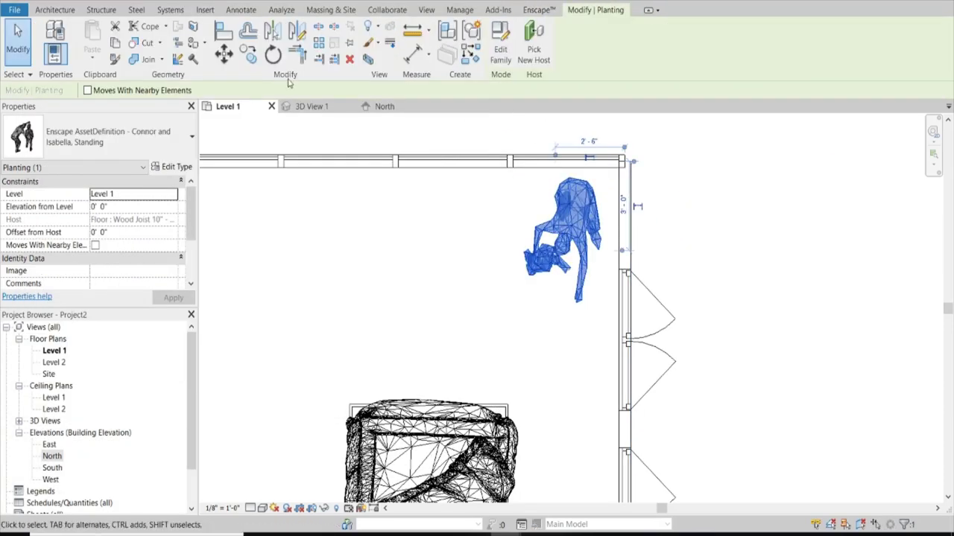
key("r")
key("o")
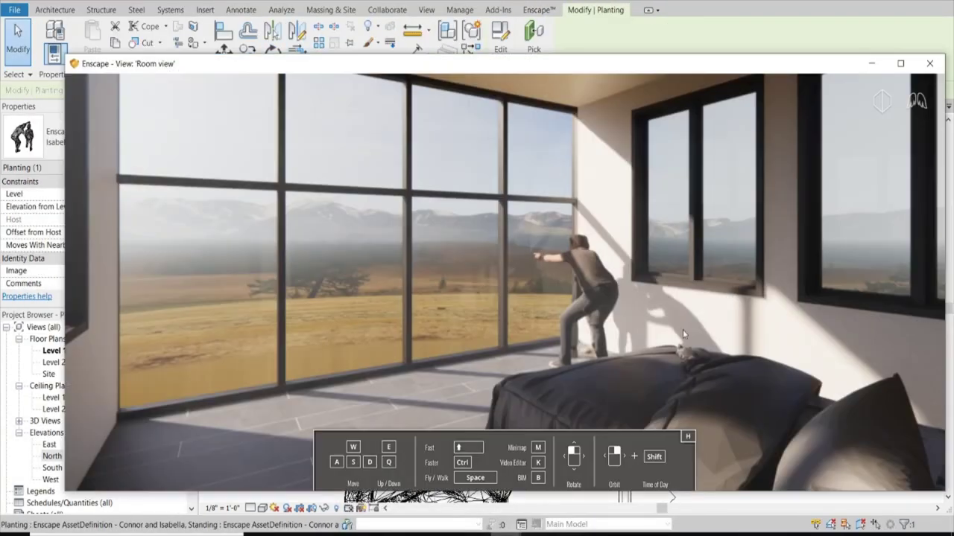
left_click(872, 65)
left_click(578, 373)
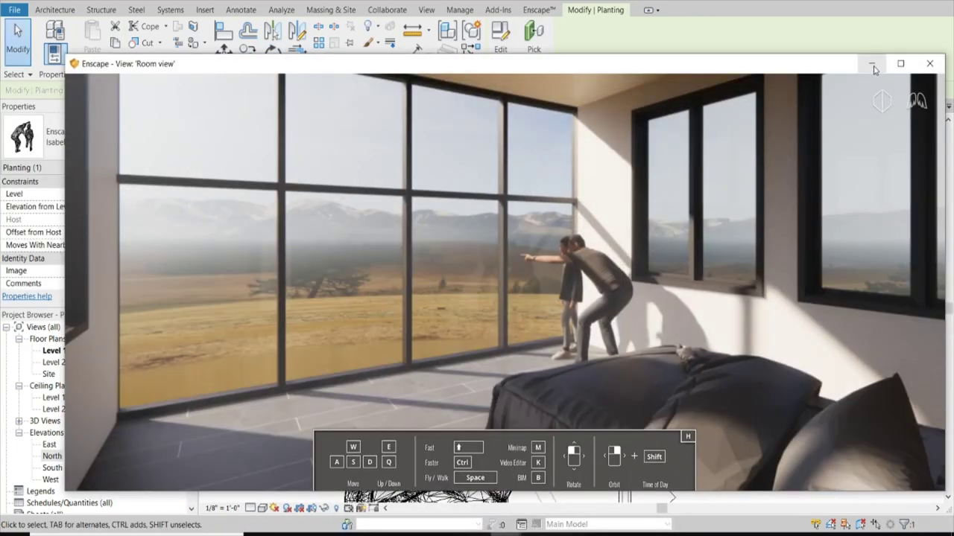
left_click(873, 66)
left_click(678, 179)
- Show the Furniture category in the Asset Library and move the library window right
left_click(395, 51)
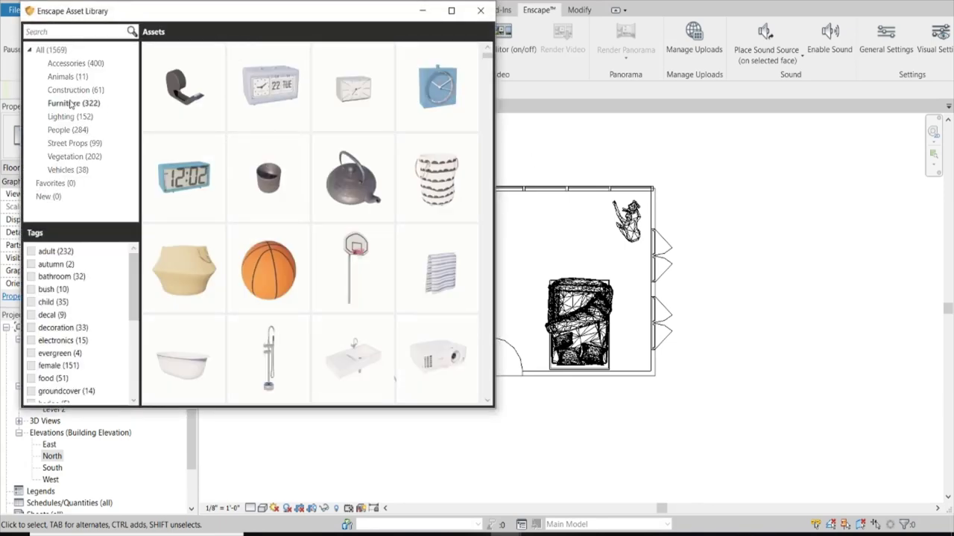
left_click(71, 102)
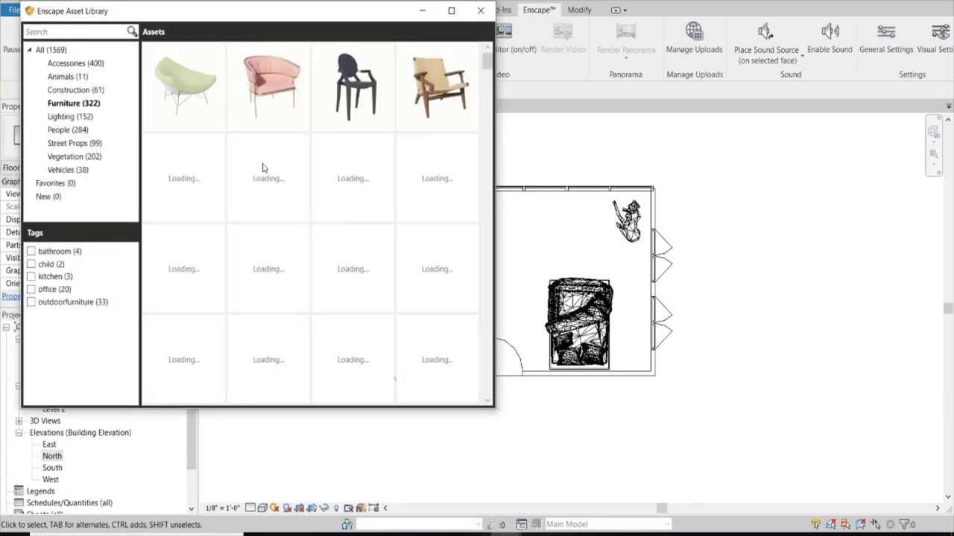
mouse_move(372, 13)
left_mouse_down()
mouse_move(756, 355)
mouse_move(565, 41)
left_mouse_up()
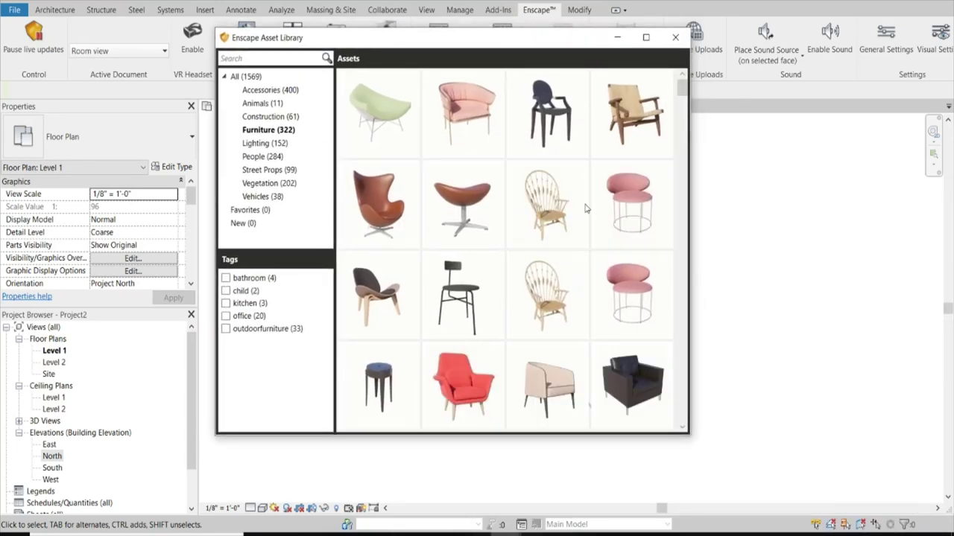
- Scroll through the furniture assets and pick the Bubble Chair
scroll(462, 238, "down", 3)
scroll(499, 220, "down", 2)
scroll(499, 221, "down", 1)
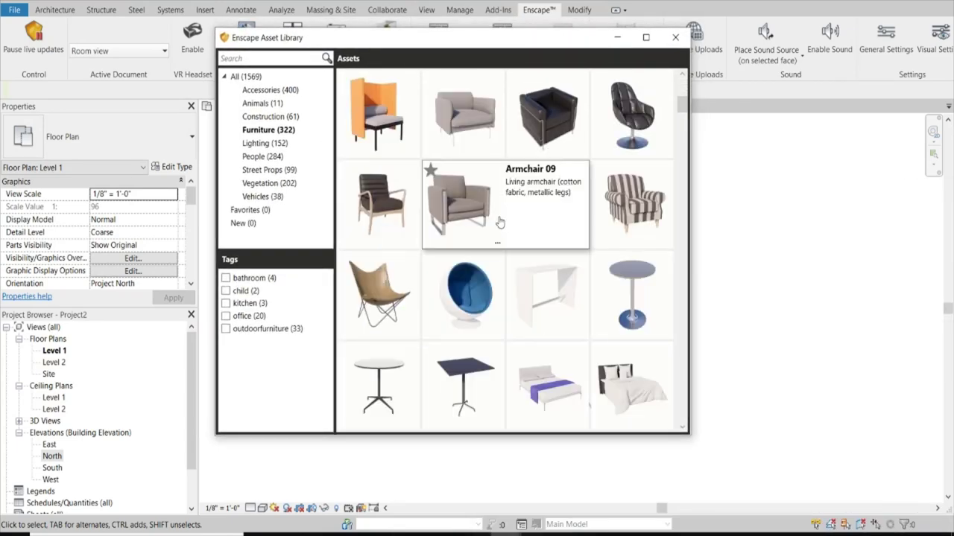
scroll(500, 221, "down", 1)
scroll(499, 221, "down", 1)
scroll(500, 221, "down", 3)
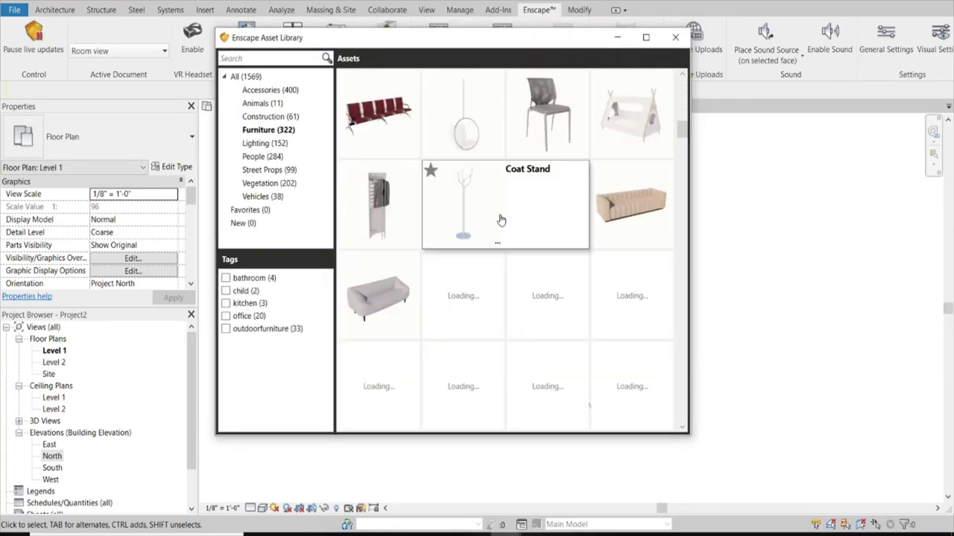
scroll(499, 221, "down", 1)
scroll(501, 220, "down", 2)
scroll(502, 220, "down", 3)
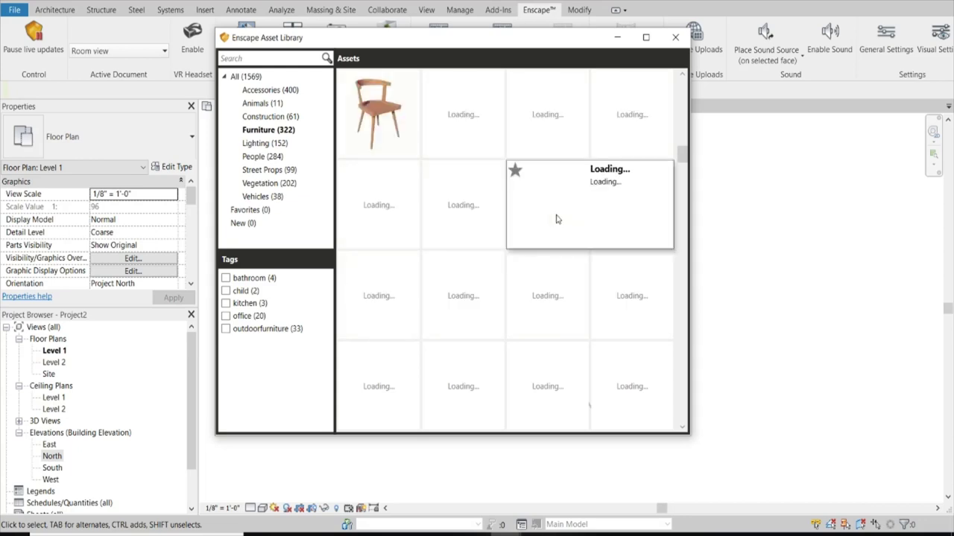
scroll(382, 187, "down", 2)
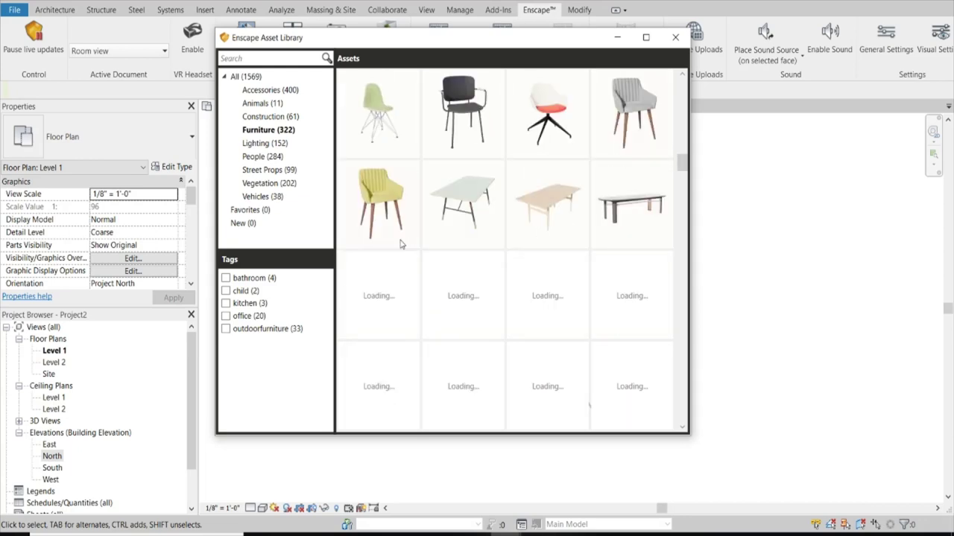
scroll(382, 186, "up", 5)
scroll(481, 355, "up", 3)
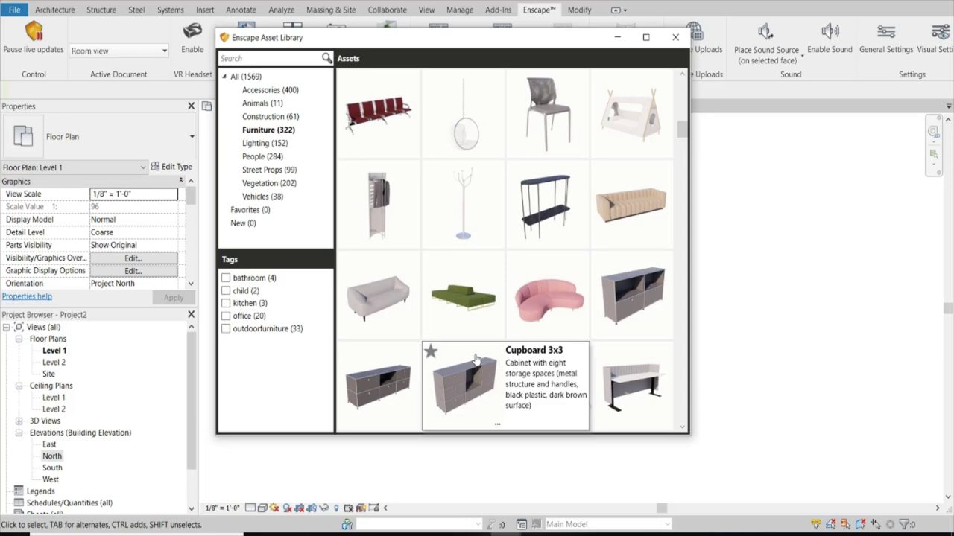
scroll(476, 361, "up", 3)
left_click(484, 201)
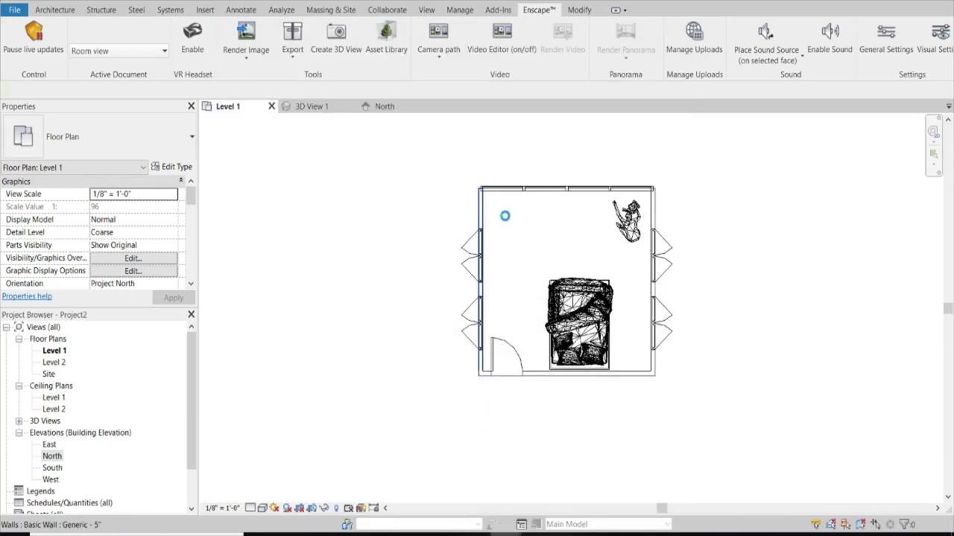
- Place the Bubble Chair in the bedroom and orbit the 3D view around it
left_click(503, 214)
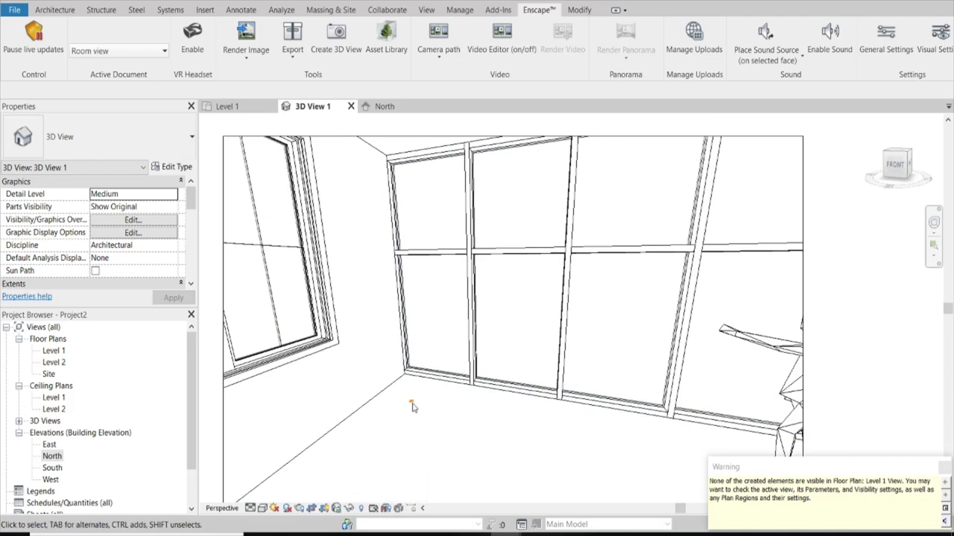
left_click(412, 400)
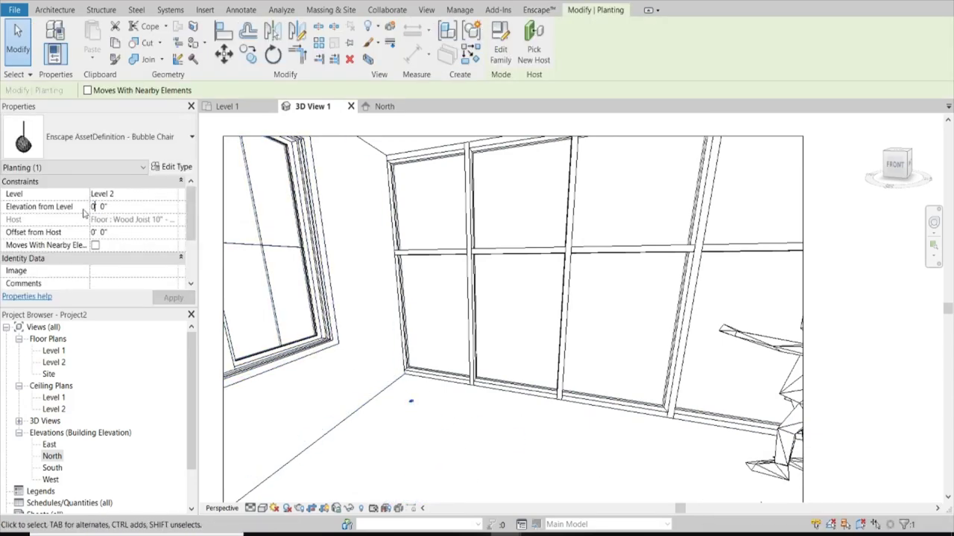
middle_click_drag(443, 336, 519, 373, "shift")
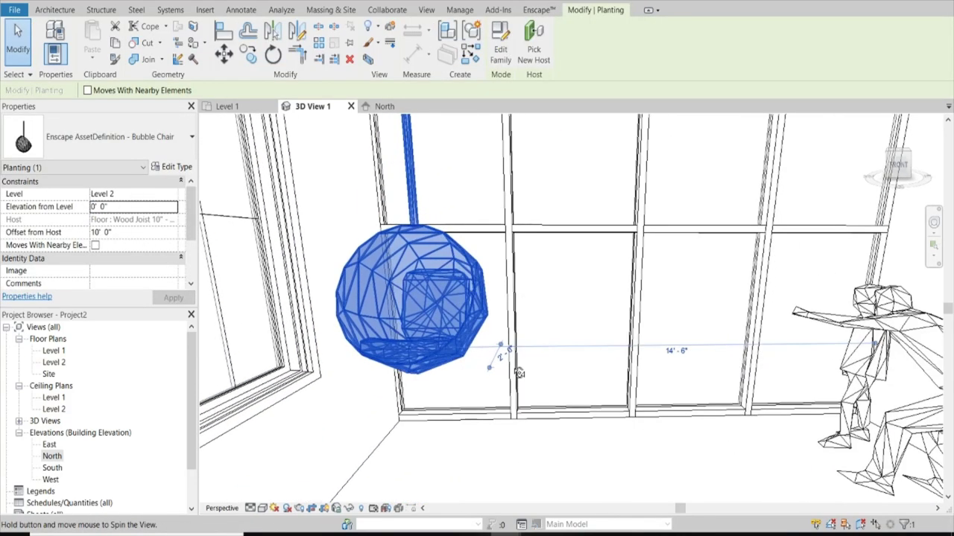
- Set the chair's Offset from Host to 8' 6" after first trying 12' 0"
double_click(95, 232)
type("12")
key("Return")
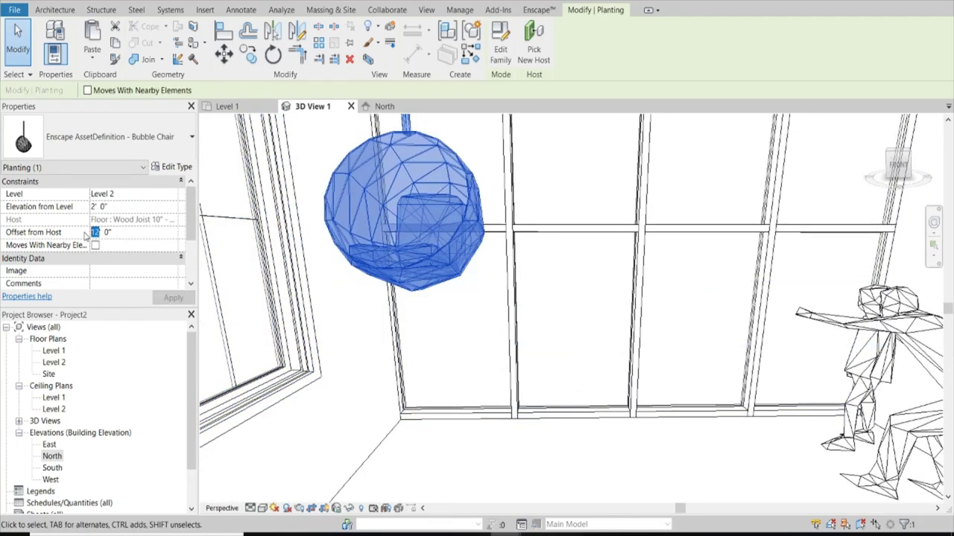
type("8 6")
key("Return")
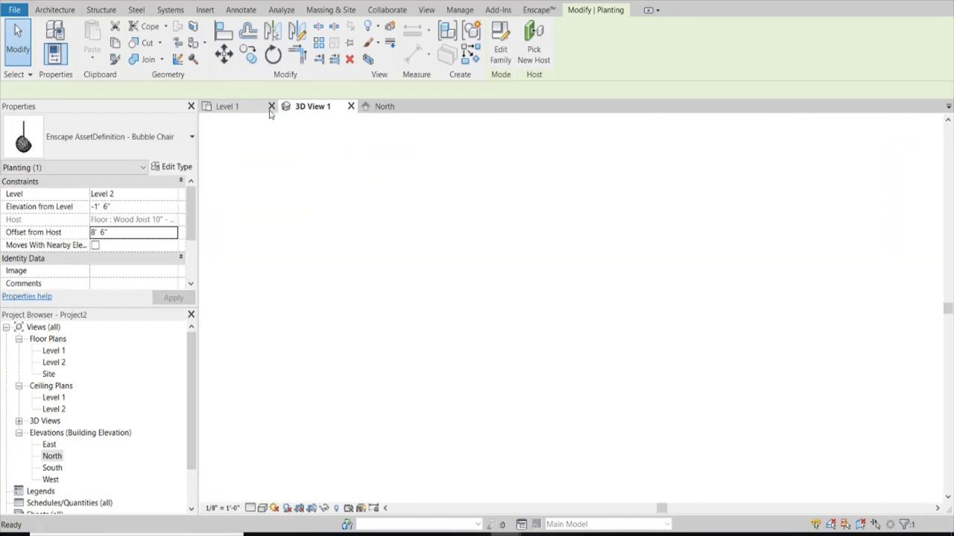
- Return to the Level 1 plan and open the Enscape Asset Library
left_click(271, 111)
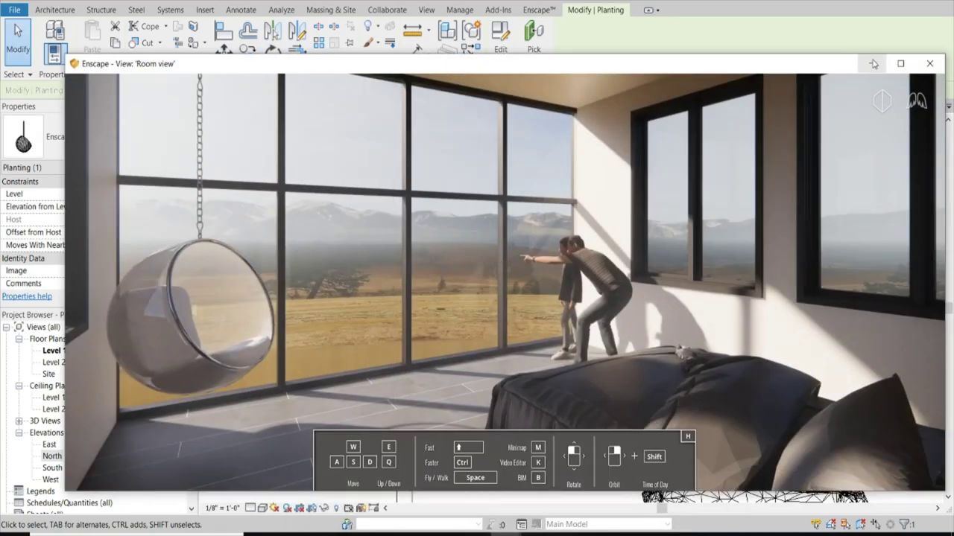
left_click(873, 65)
left_click(539, 10)
left_click(389, 34)
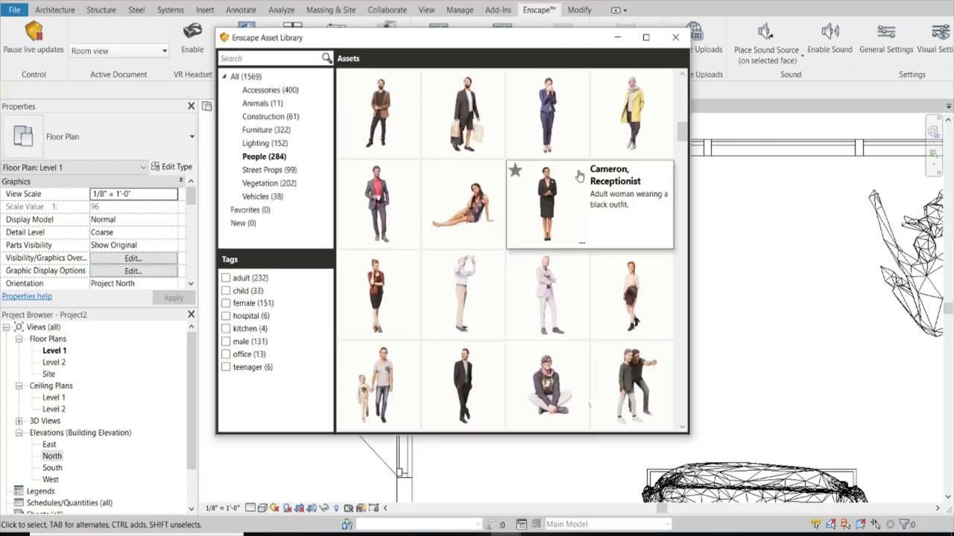
- Place one copy of the Francine, Sitting figure in the plan
scroll(540, 192, "down", 4)
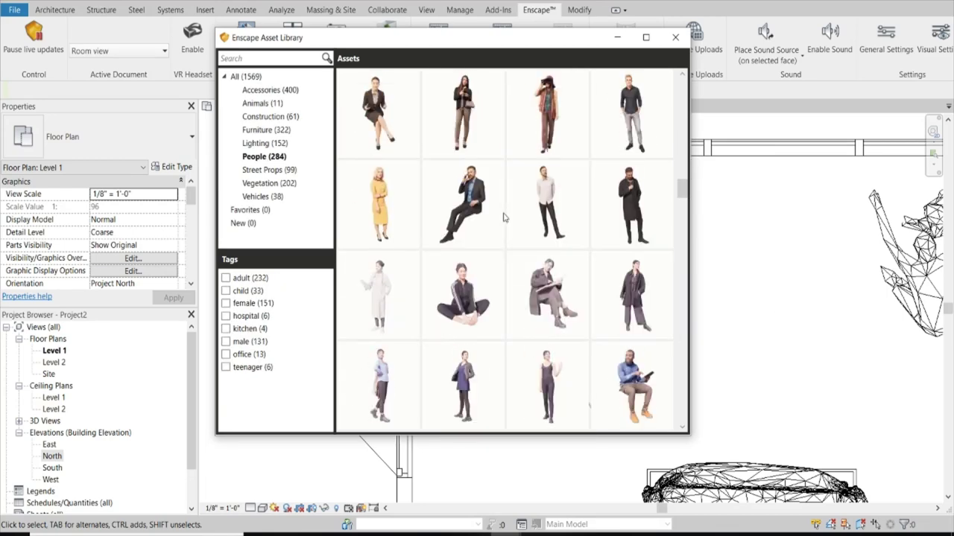
left_click(378, 294)
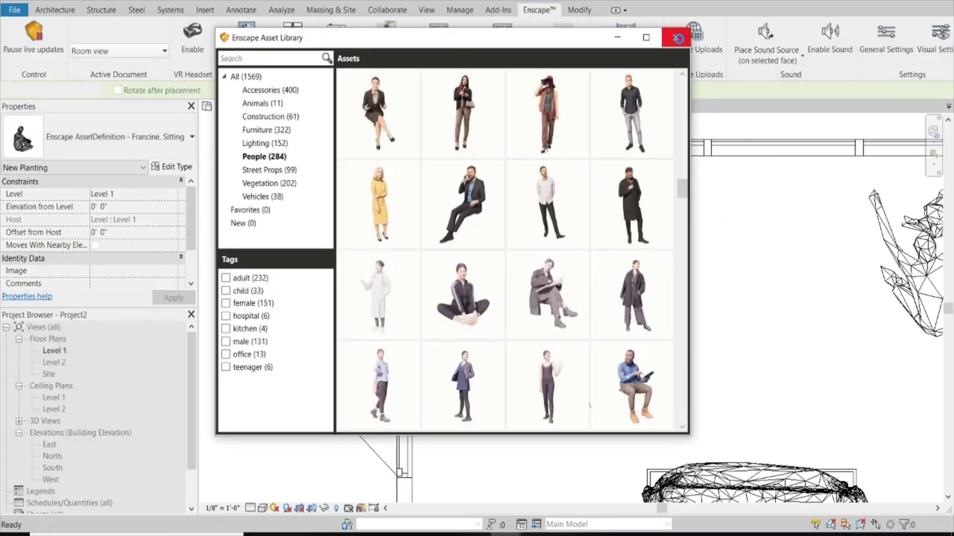
key("Escape")
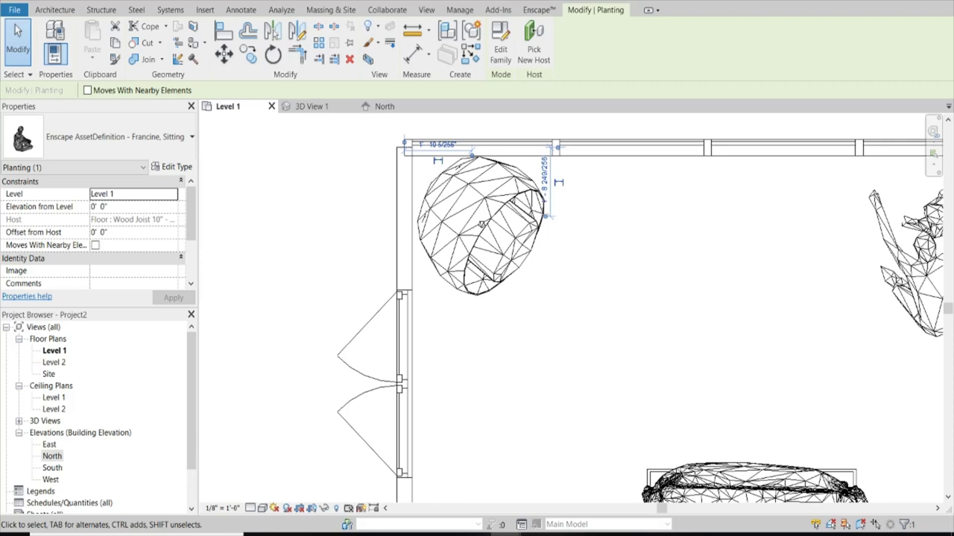
- Rotate and move the Francine figure into the bubble chair, raising it above Level 1
left_click(276, 55)
left_click(603, 308)
key("m")
key("v")
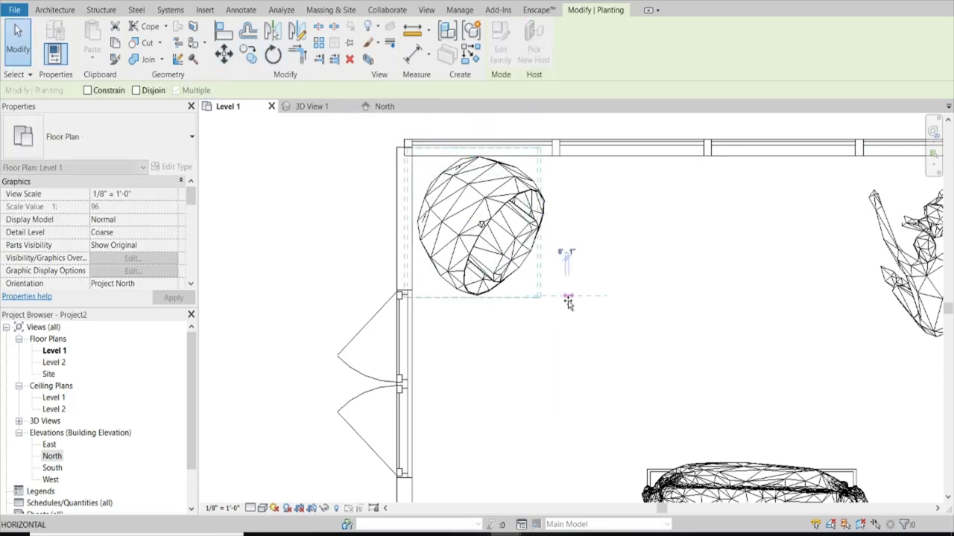
left_click(564, 298)
left_click(594, 321)
type("2")
key("Return")
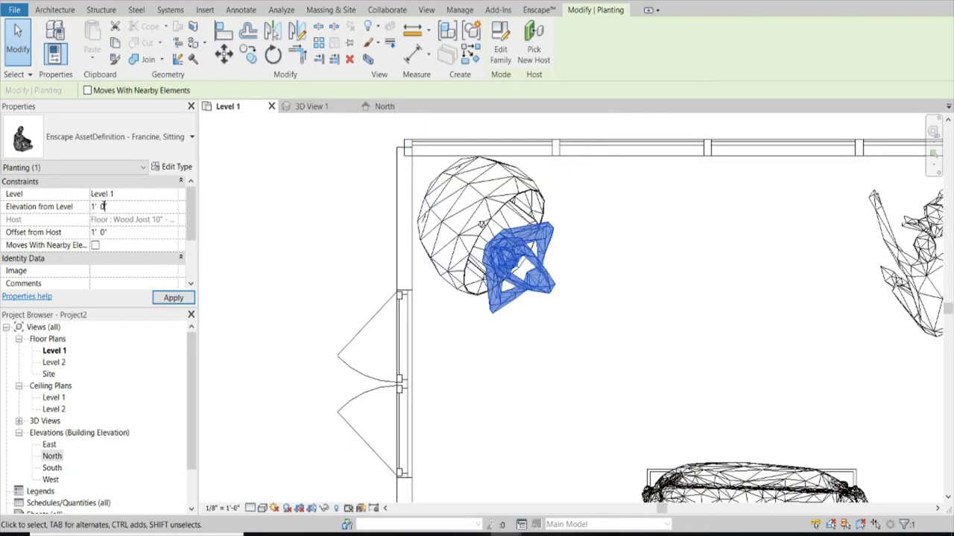
left_click_drag(548, 306, 522, 273)
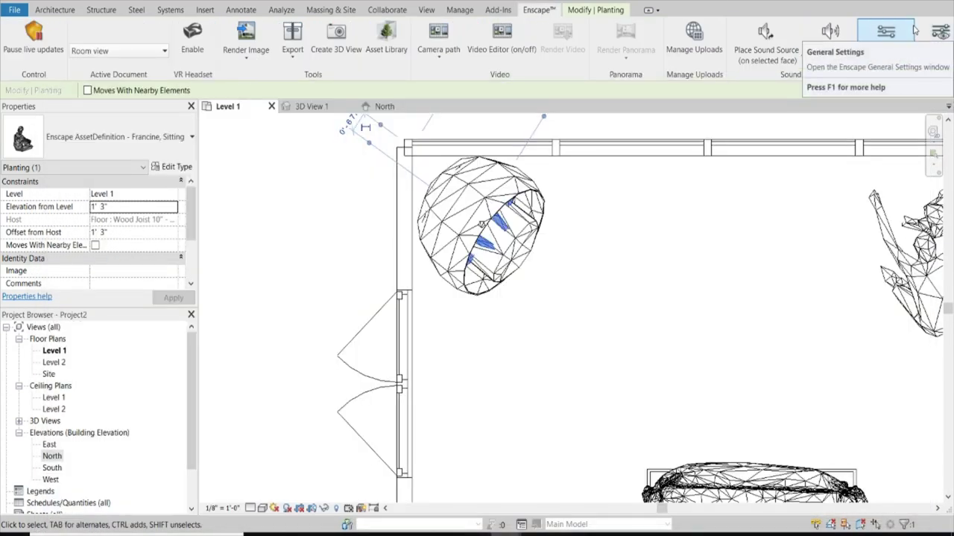
left_click(915, 29)
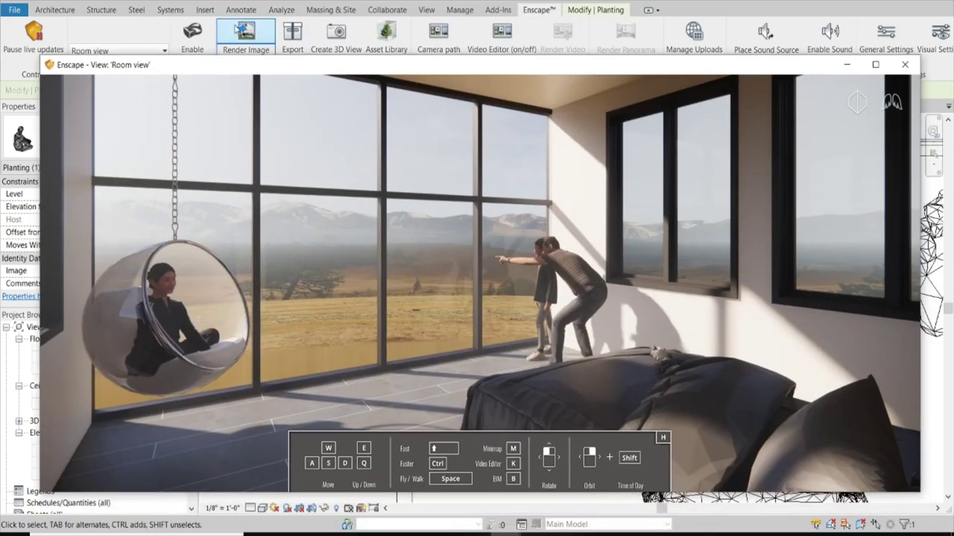
- Render an image of the Room view to the chosen output folder
left_click(245, 34)
left_click(114, 170)
left_click(193, 418)
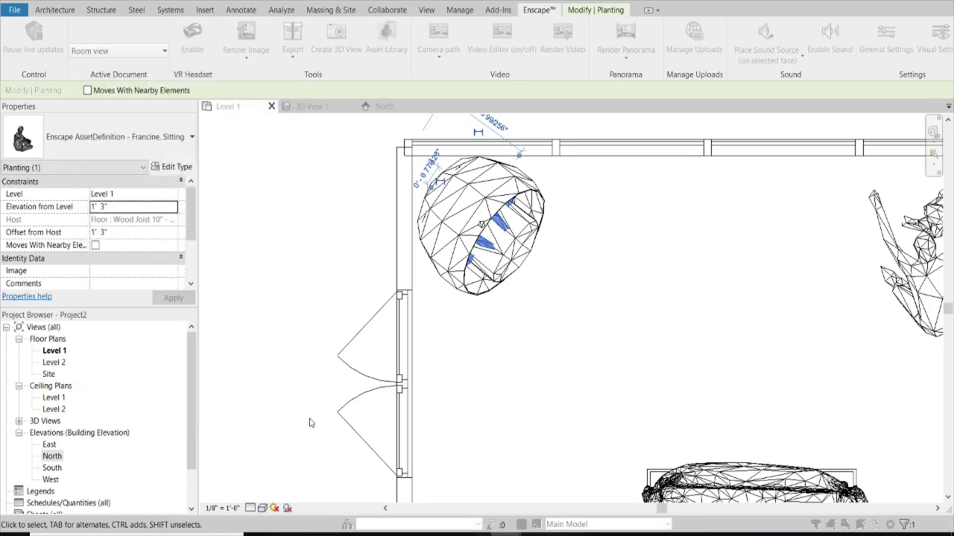
left_click(362, 280)
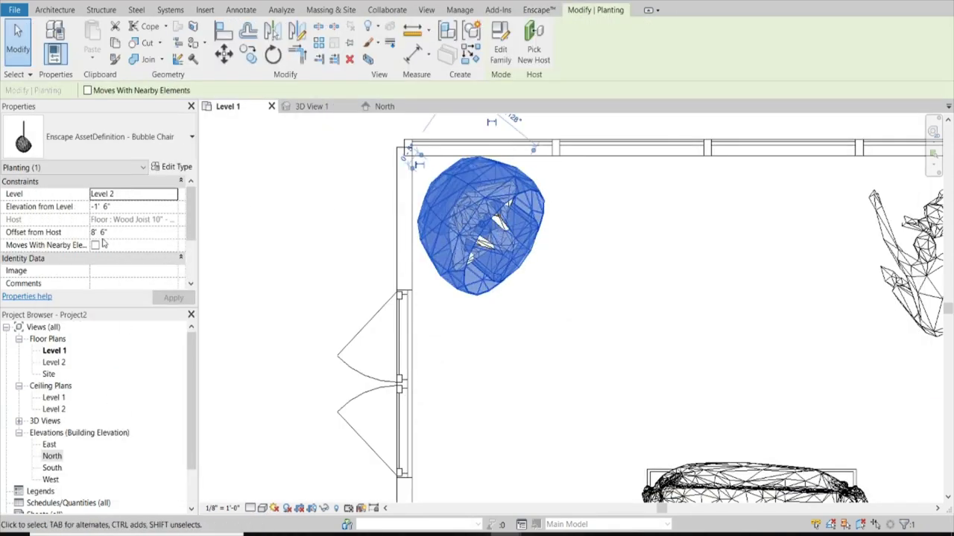
- Commit the chair elevation, check the render, then delete the bubble chair from the plan
key("Return")
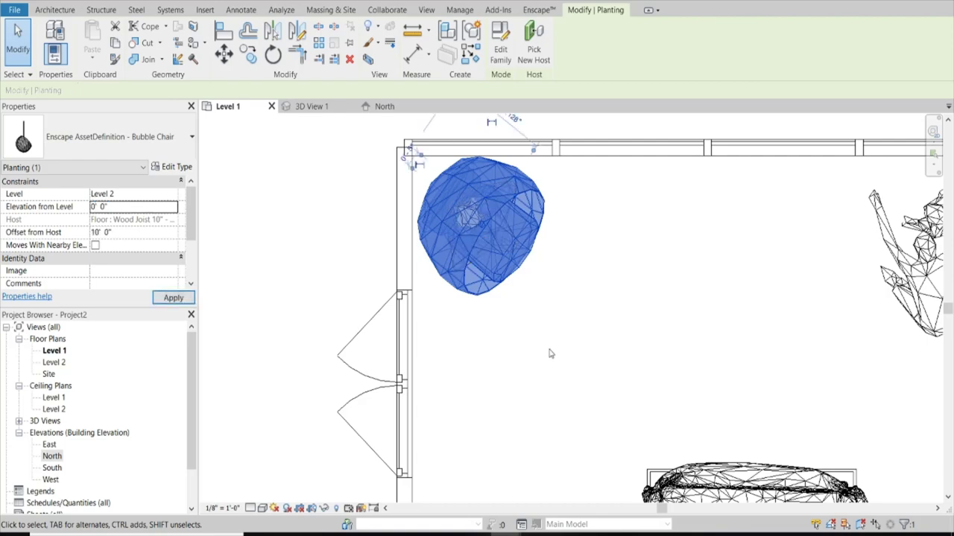
left_click(499, 451)
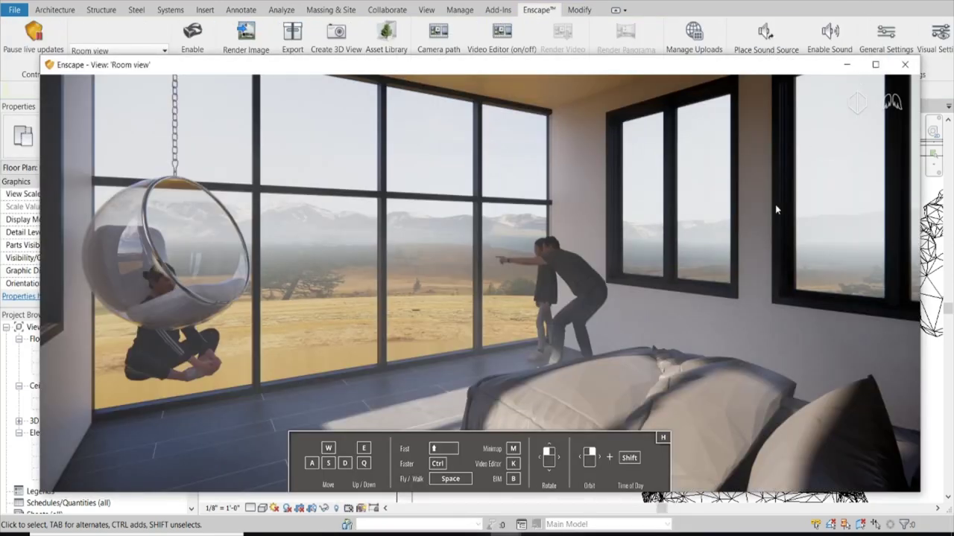
left_click(846, 64)
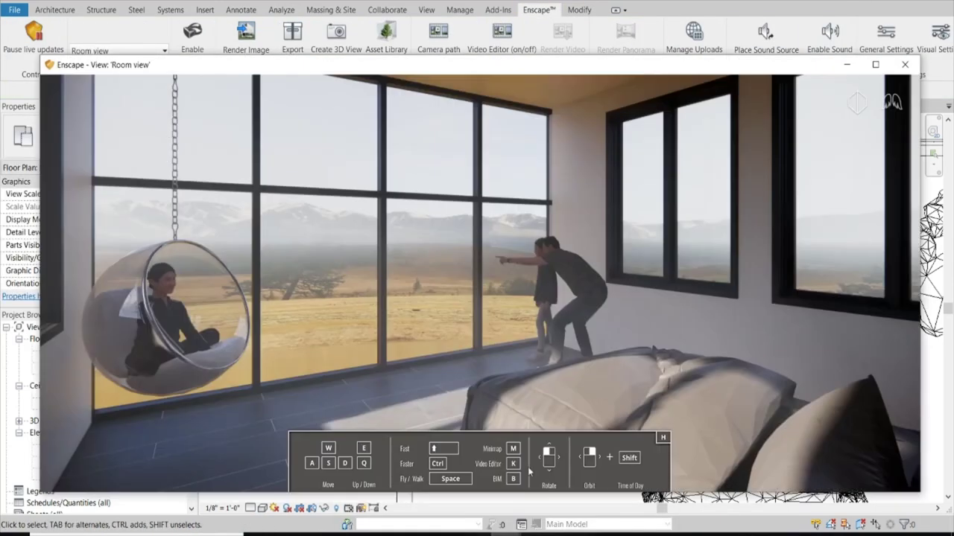
left_click(852, 69)
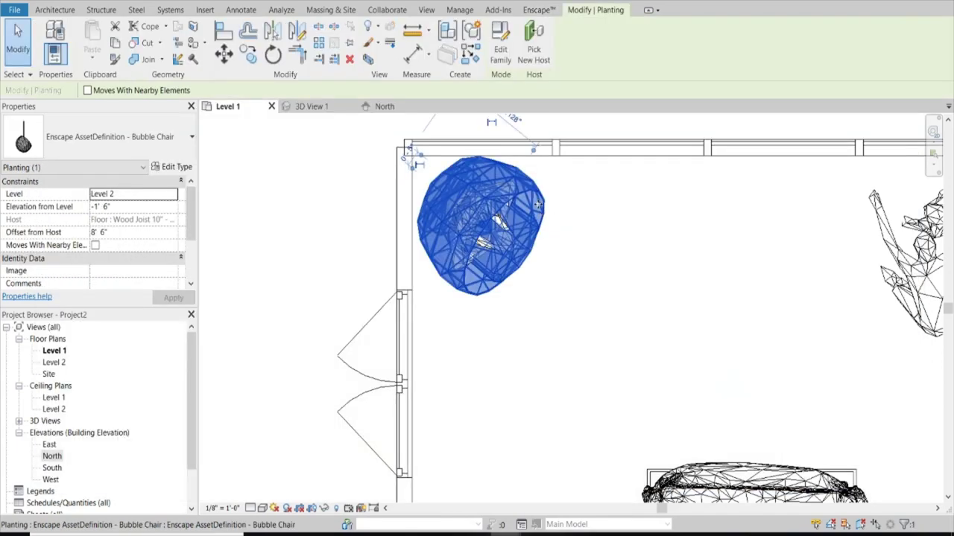
key("Delete")
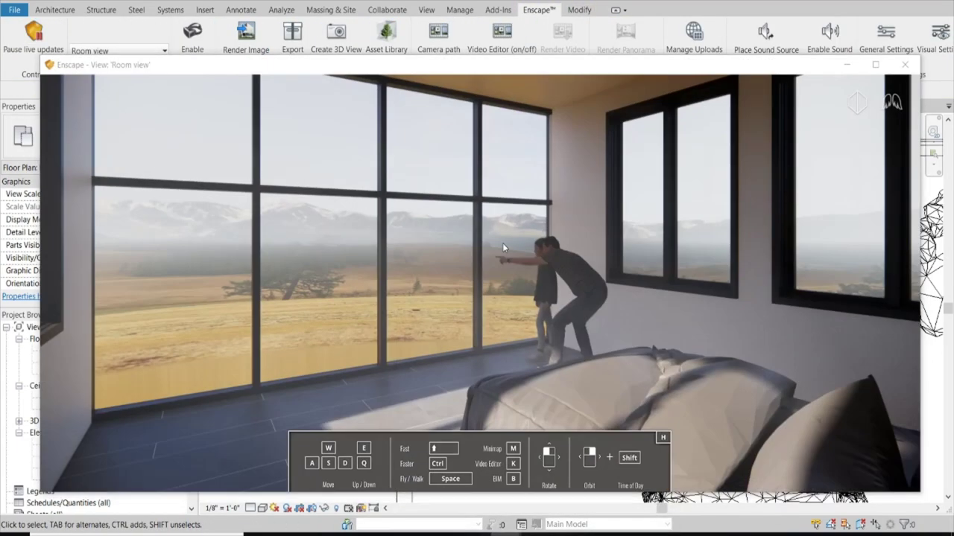
- Drag the sun across the Enscape view until warm, low sunset light streams through the windows
right_click_drag(503, 248, 134, 263, "shift")
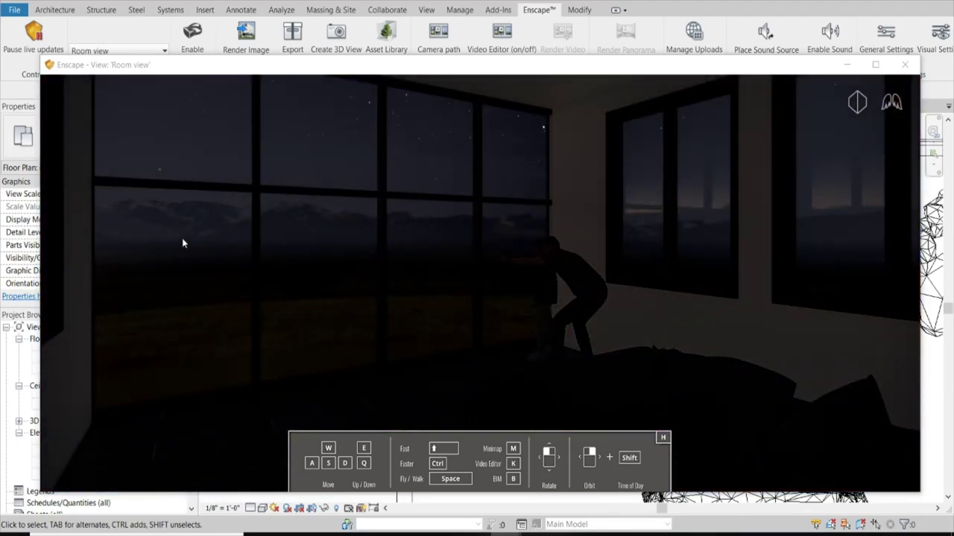
left_click(937, 36)
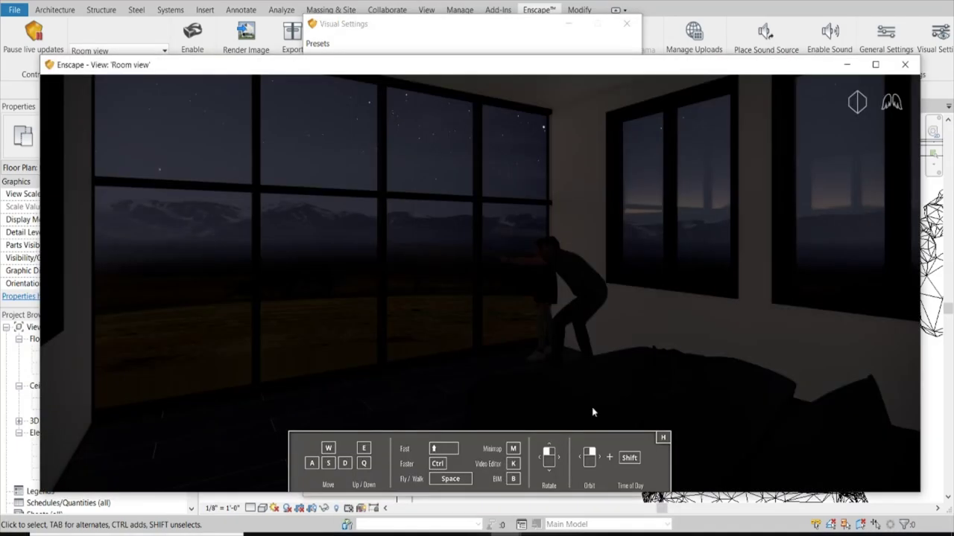
left_click(847, 65)
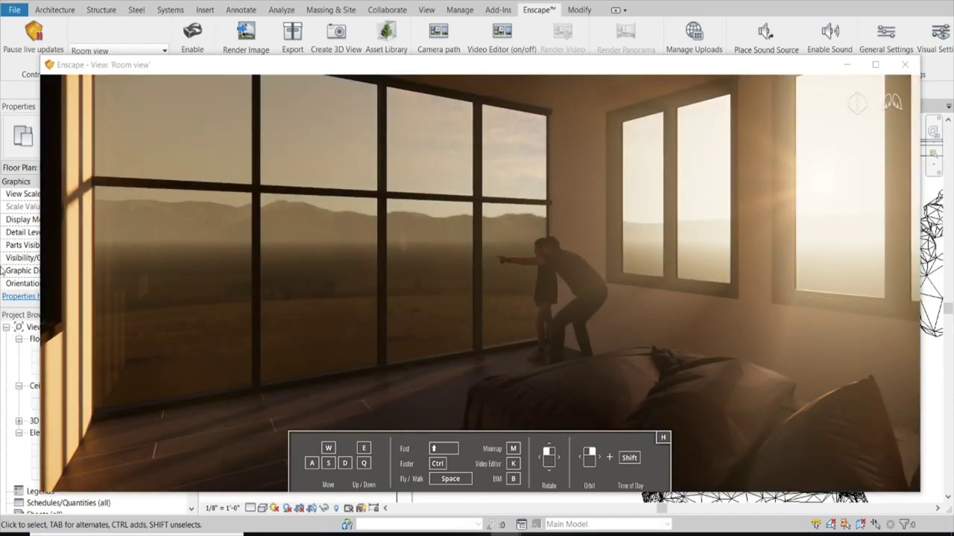
right_click_drag(2, 271, 335, 271, "shift")
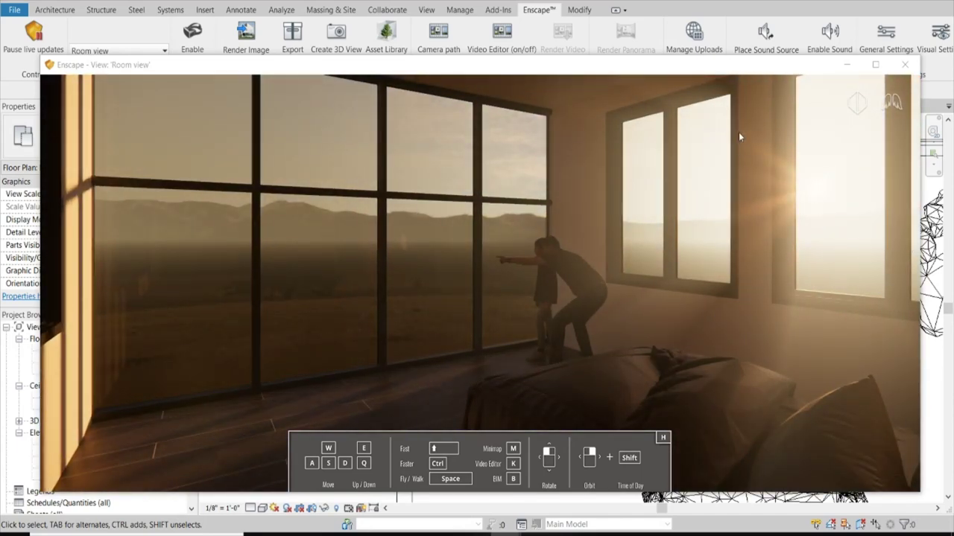
- Save the sunset camera as the 'evening render' view and render it to an image
left_click(336, 34)
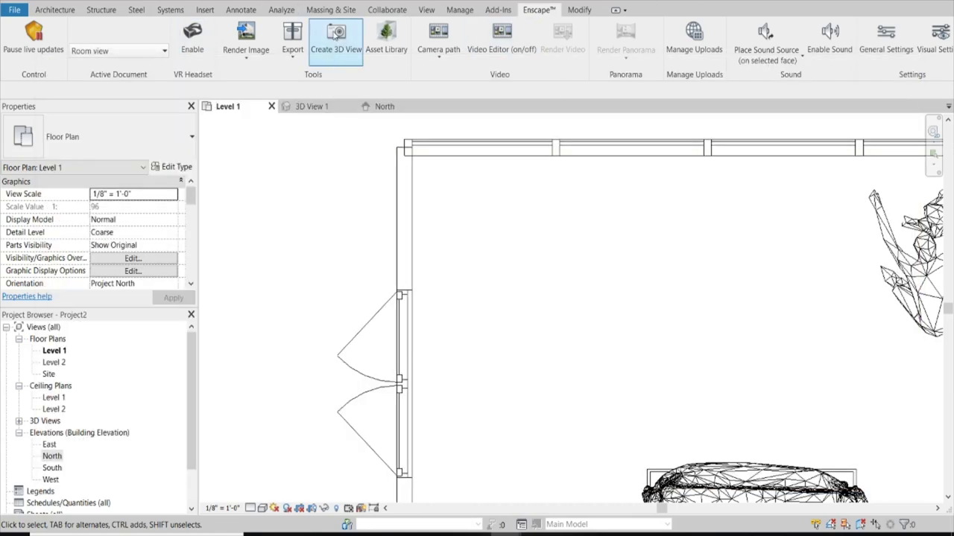
type("evening render")
key("Return")
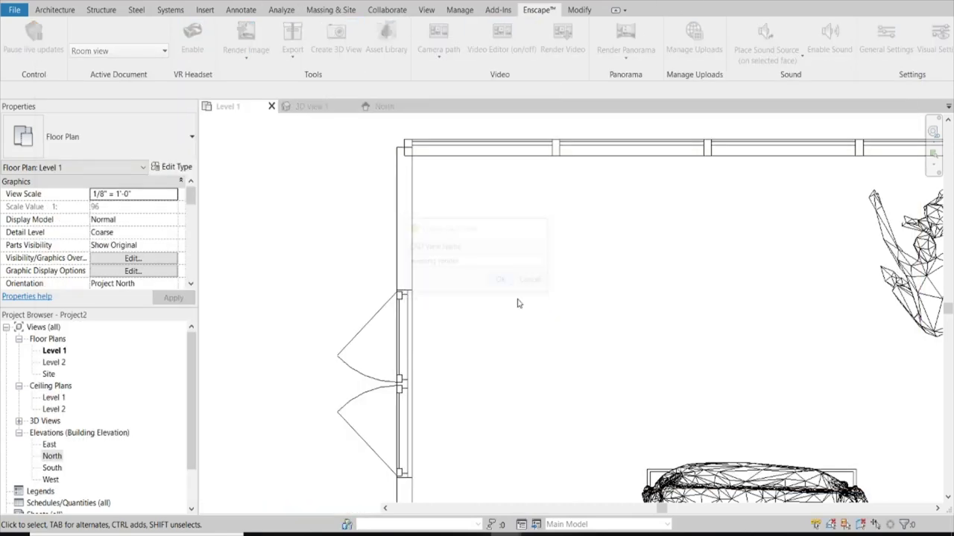
left_click(246, 34)
double_click(71, 108)
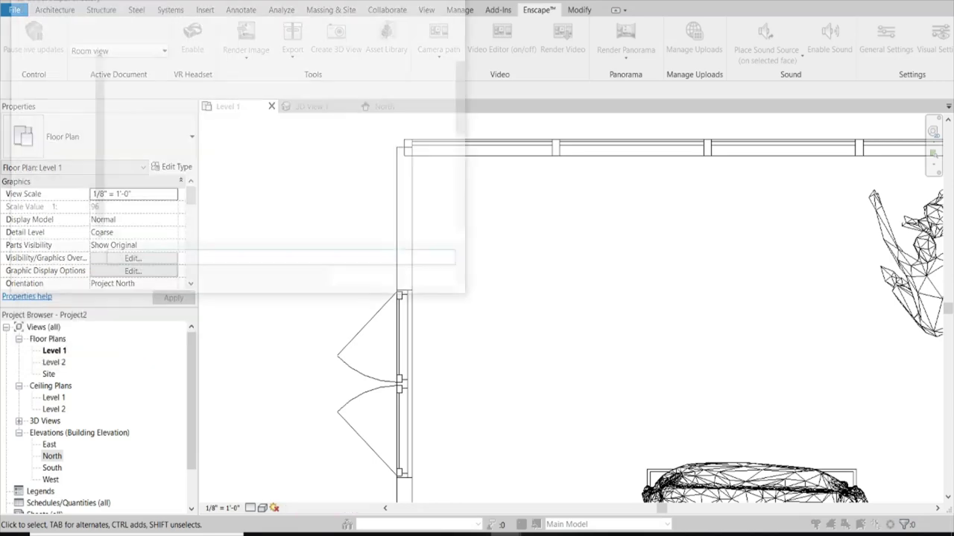